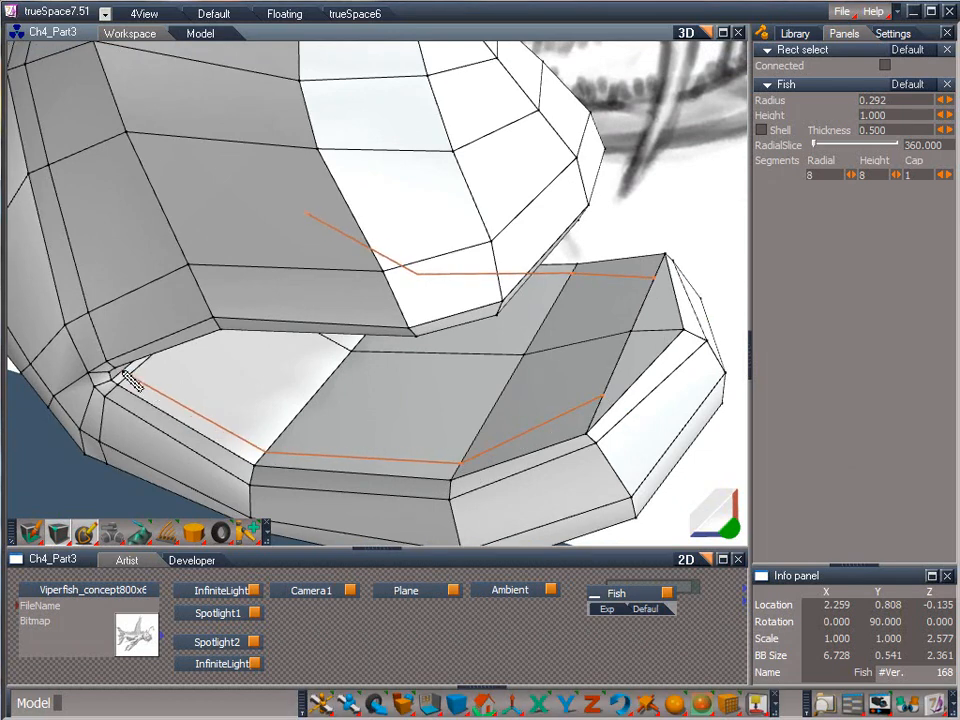
Add an edge loop inside the lower jaw's rim and move its front vertices outward to follow the rim.
left_click(210, 397)
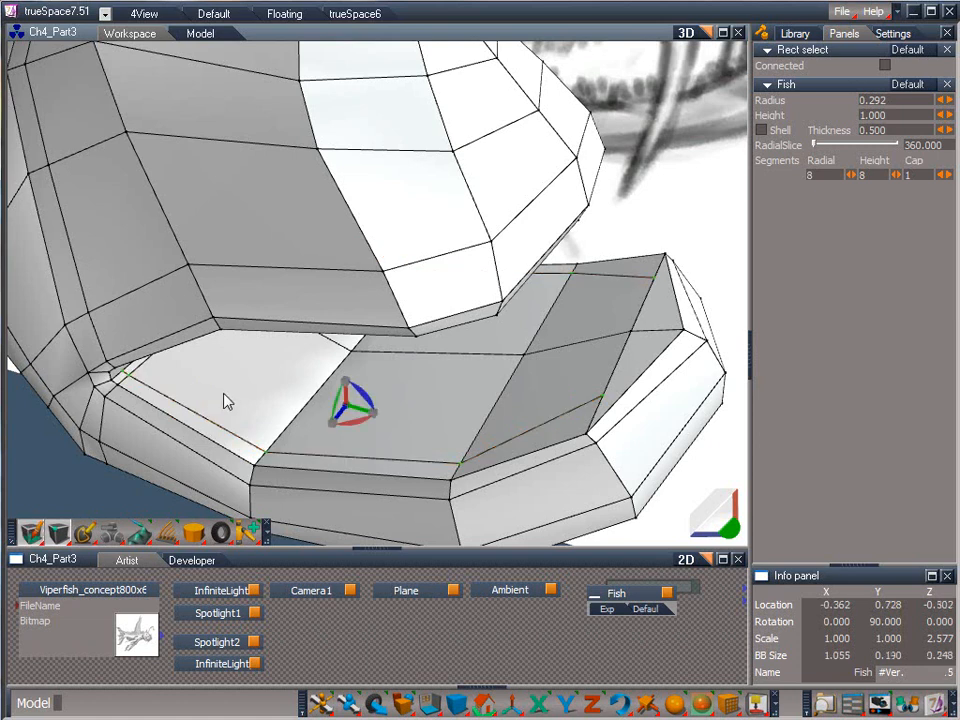
left_click(602, 397)
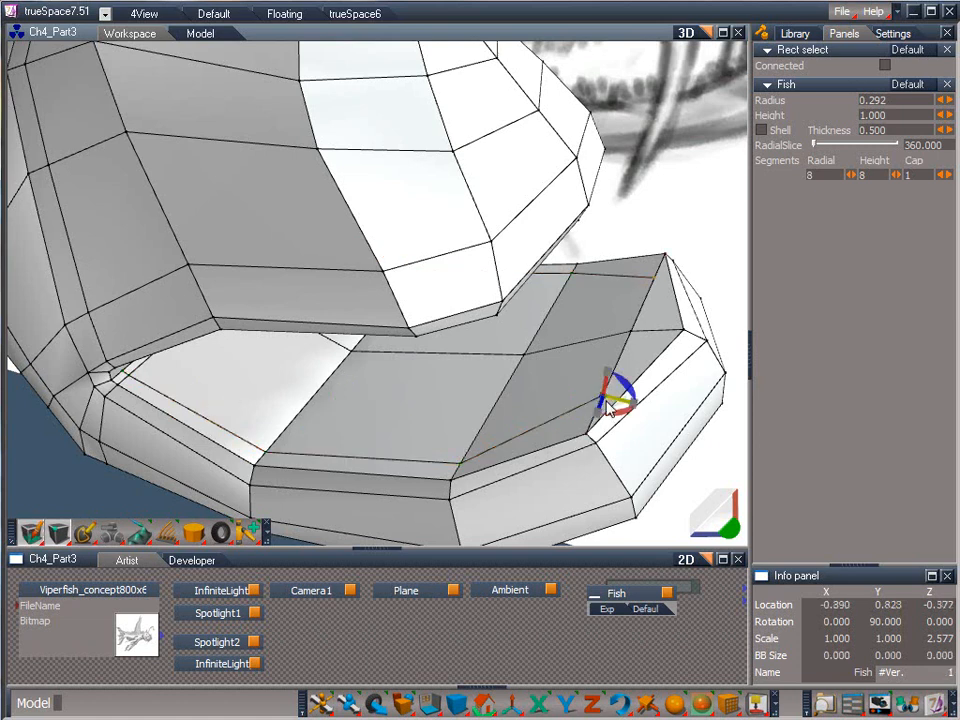
left_click_drag(608, 405, 385, 705)
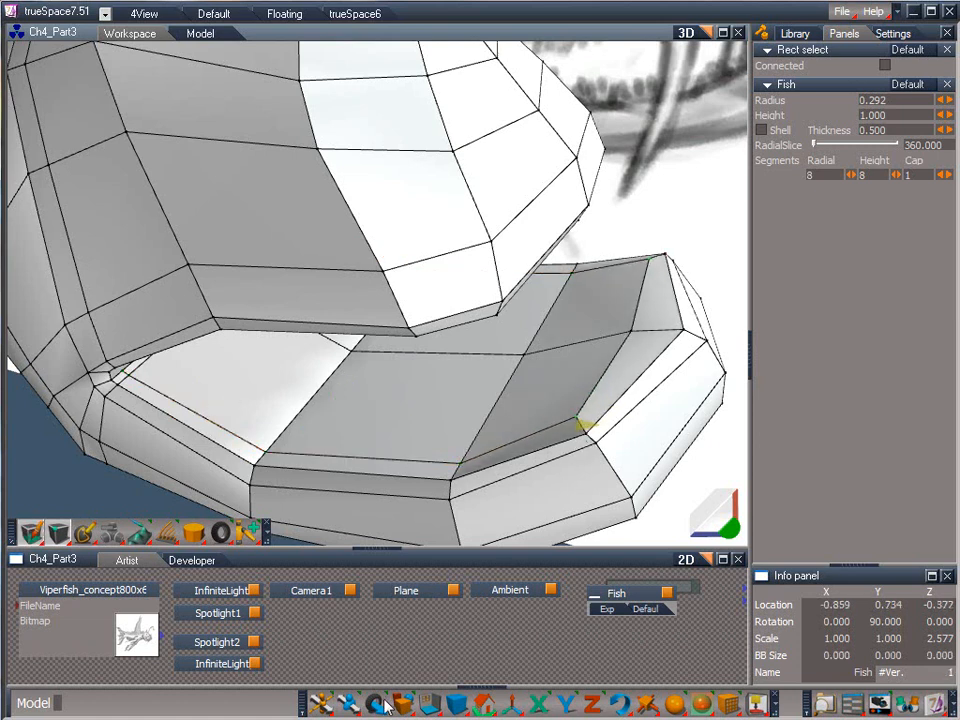
left_click_drag(583, 420, 578, 439)
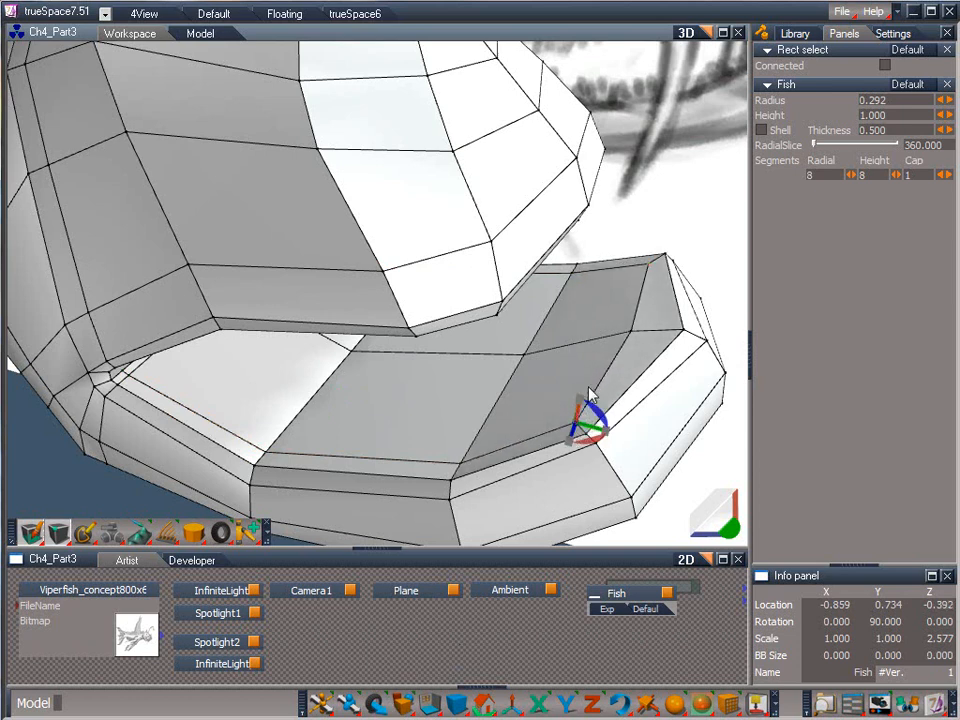
left_click(655, 328)
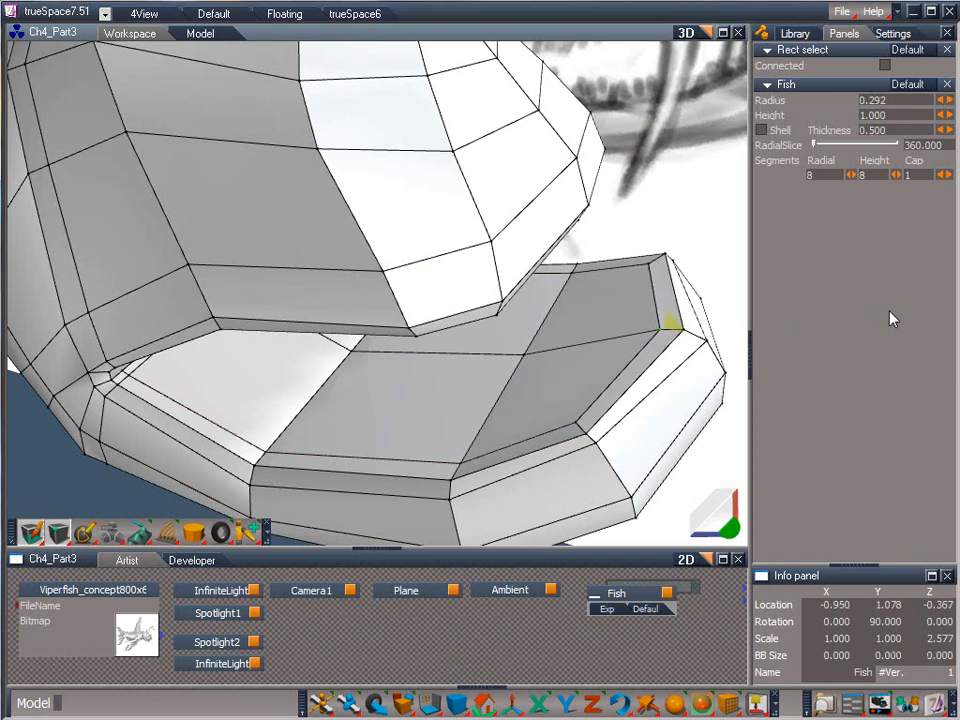
Add a second edge loop just inside the first in the lower jaw and connect their front corners with short edges.
left_click(653, 332)
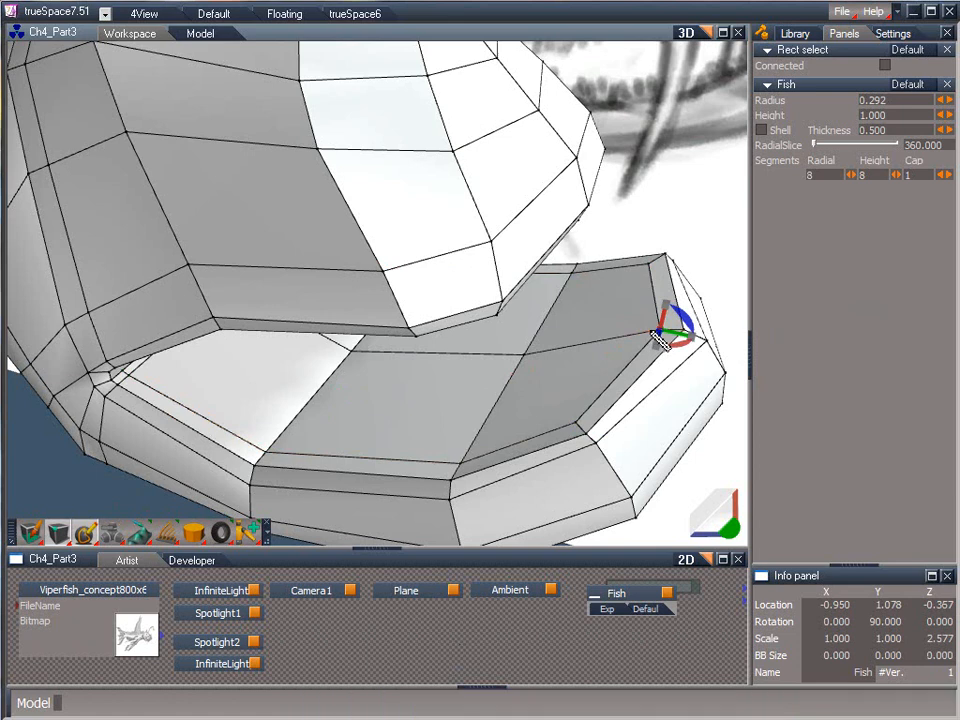
left_click(573, 417)
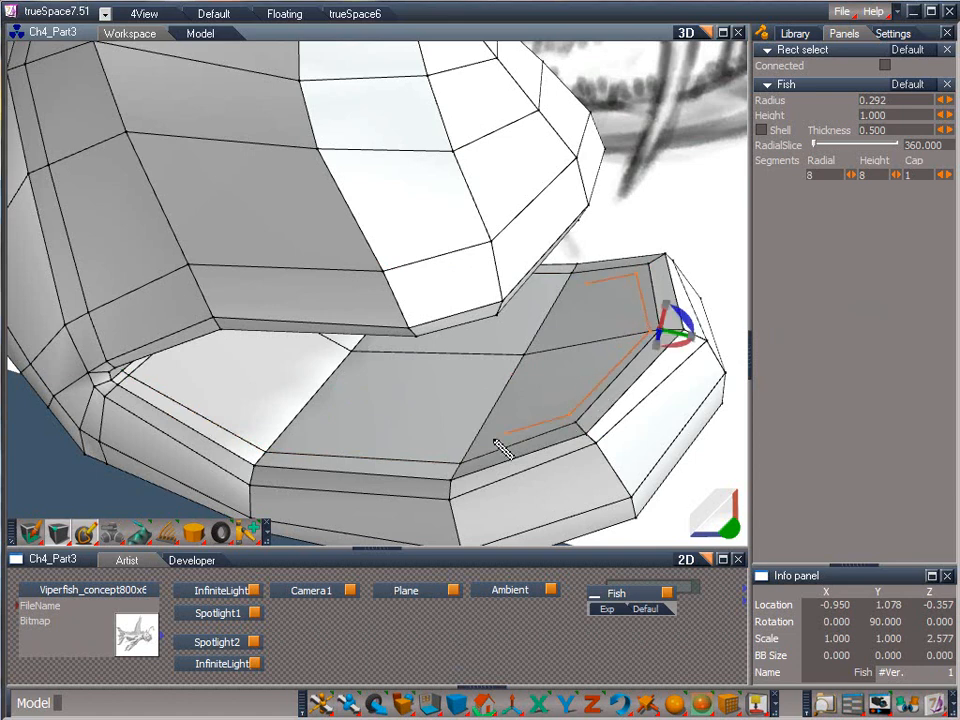
left_click(468, 456)
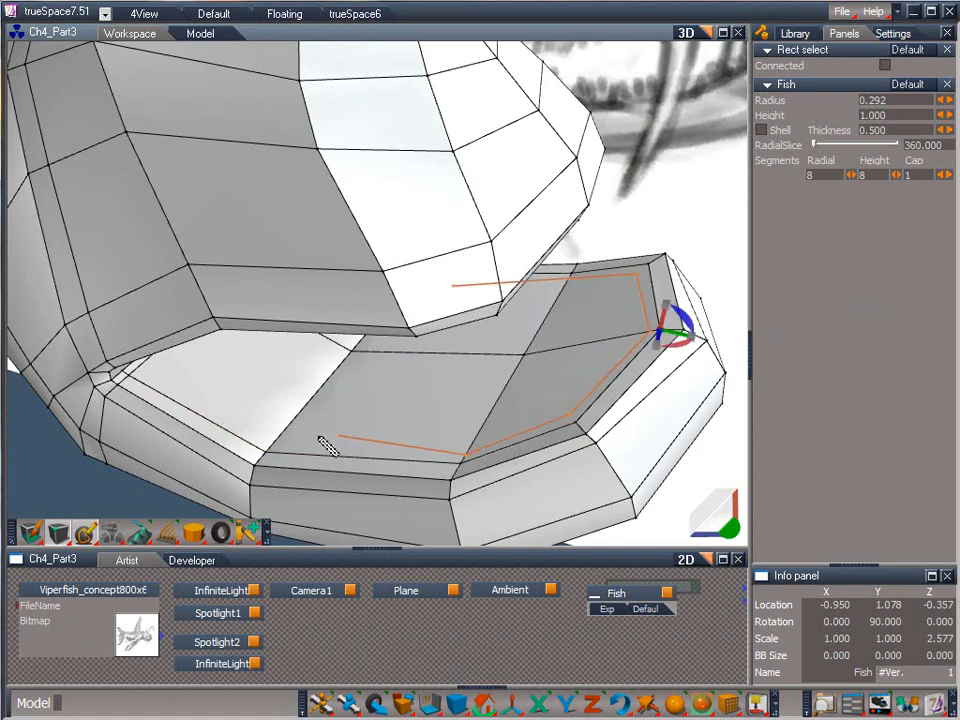
left_click(268, 450)
left_click(128, 367)
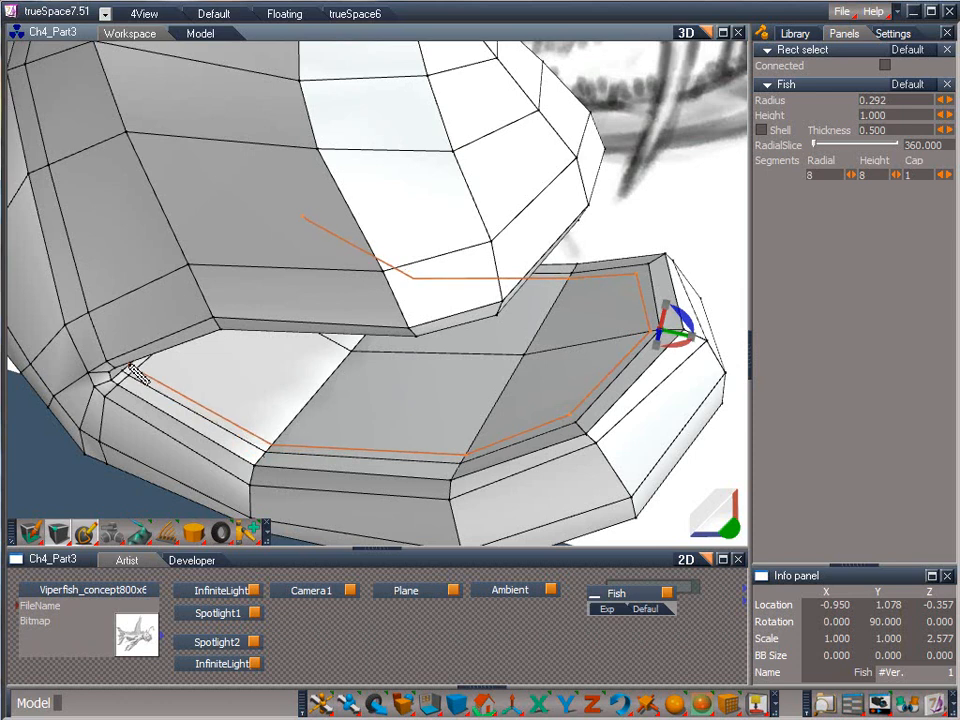
right_click(175, 368)
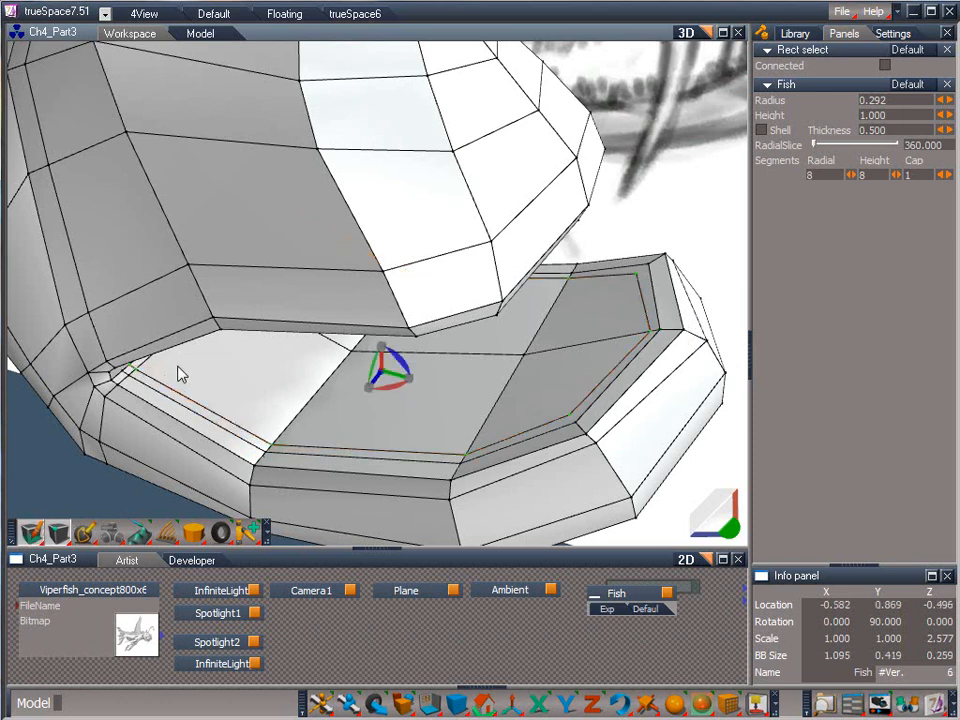
left_click(87, 536)
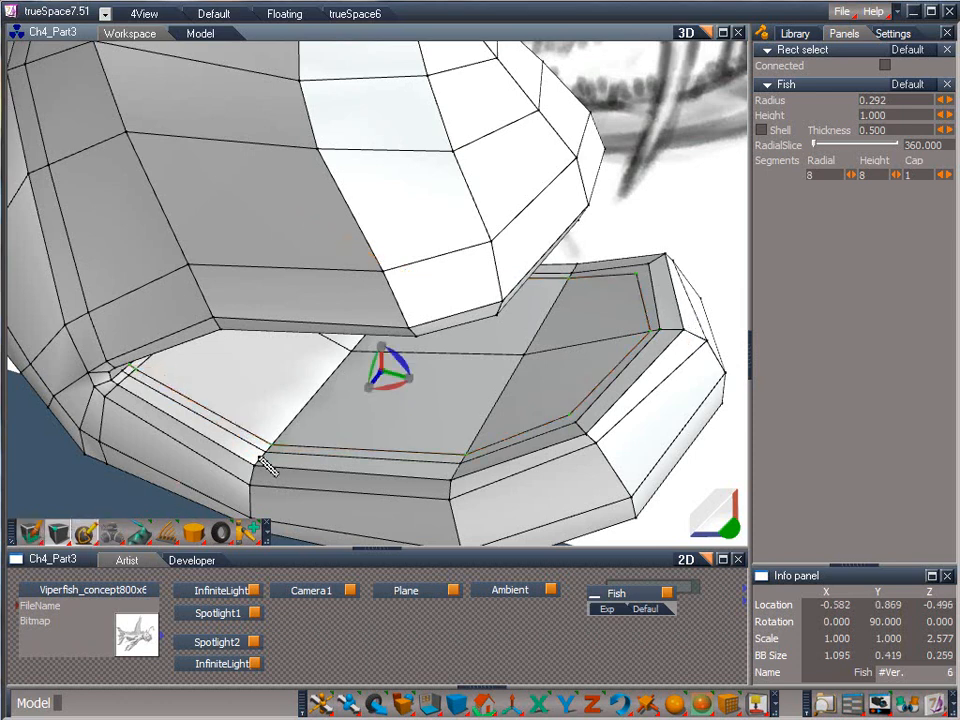
left_click(553, 413)
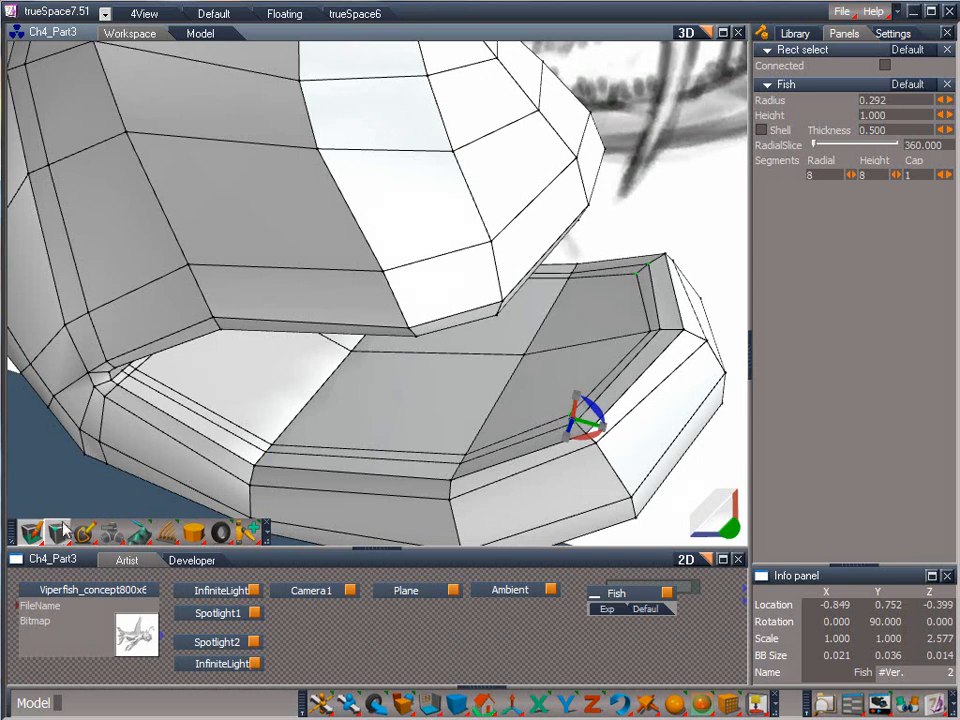
Select the faces enclosed by the inner loop of the lower jaw and lower them to recess the mouth floor.
left_click_drag(58, 534, 54, 484)
mouse_move(180, 425)
left_mouse_down()
mouse_move(311, 396)
mouse_move(510, 418)
mouse_move(523, 411)
left_mouse_up()
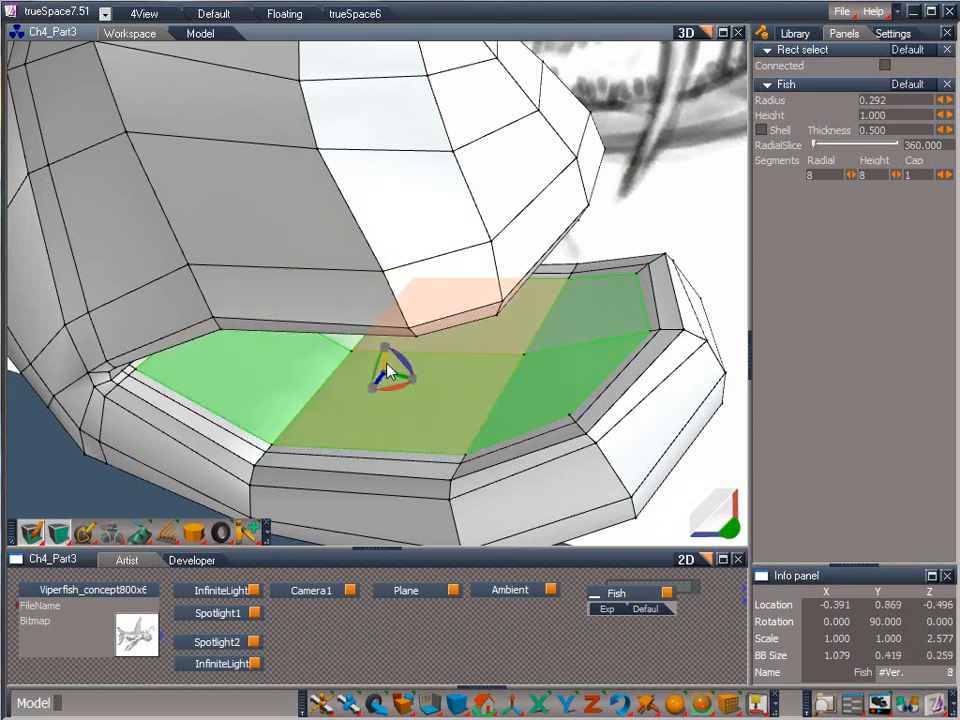
left_click_drag(390, 372, 404, 396)
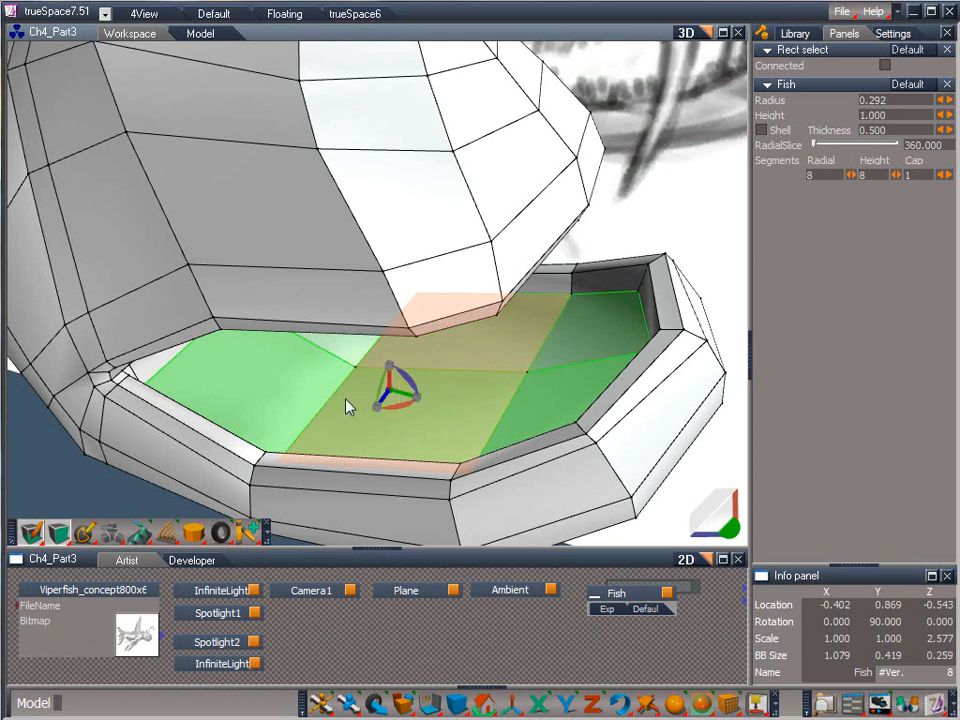
Add an edge loop around the recessed mouth floor and join its front corners to the surrounding wall with short edges.
mouse_move(730, 526)
left_mouse_down()
mouse_move(738, 492)
mouse_move(680, 604)
mouse_move(727, 506)
mouse_move(768, 575)
mouse_move(729, 528)
left_mouse_up()
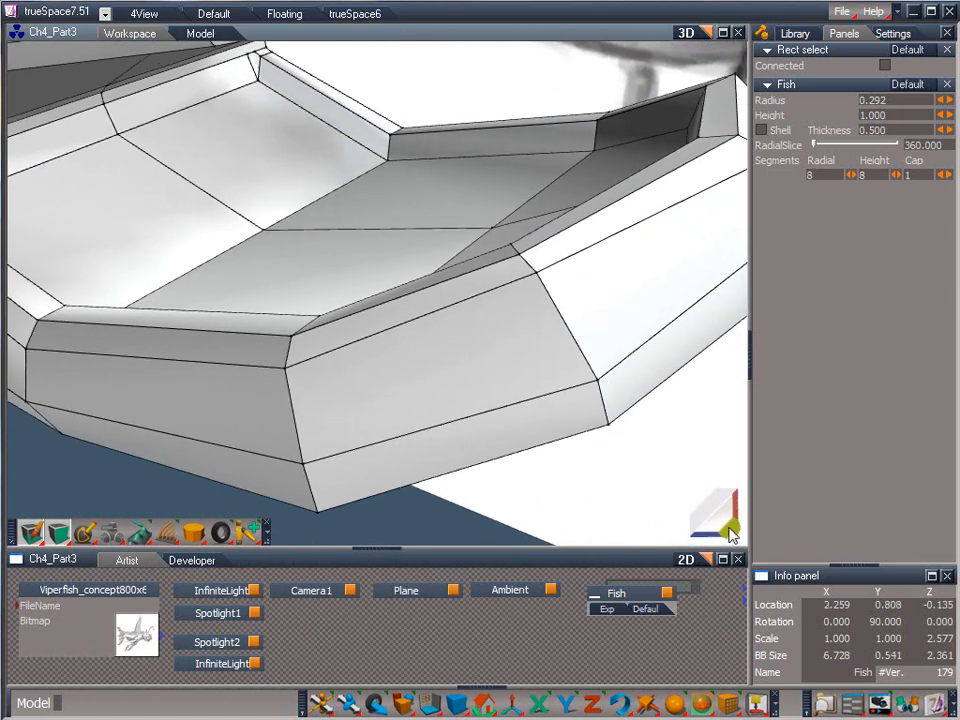
left_click(84, 535)
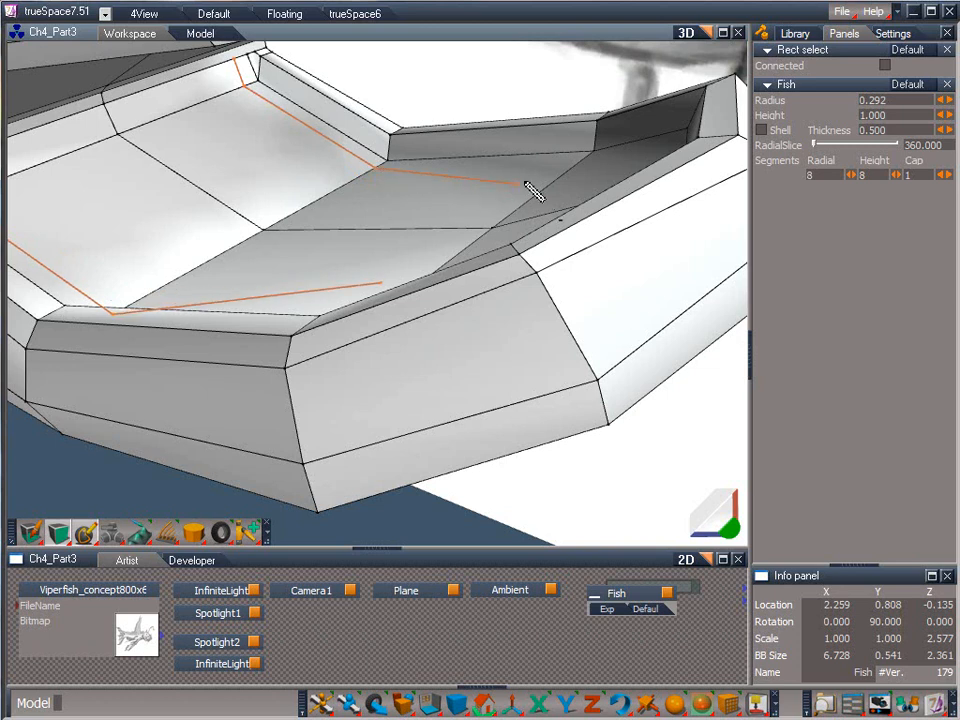
left_click(580, 161)
left_click_drag(728, 526, 628, 347)
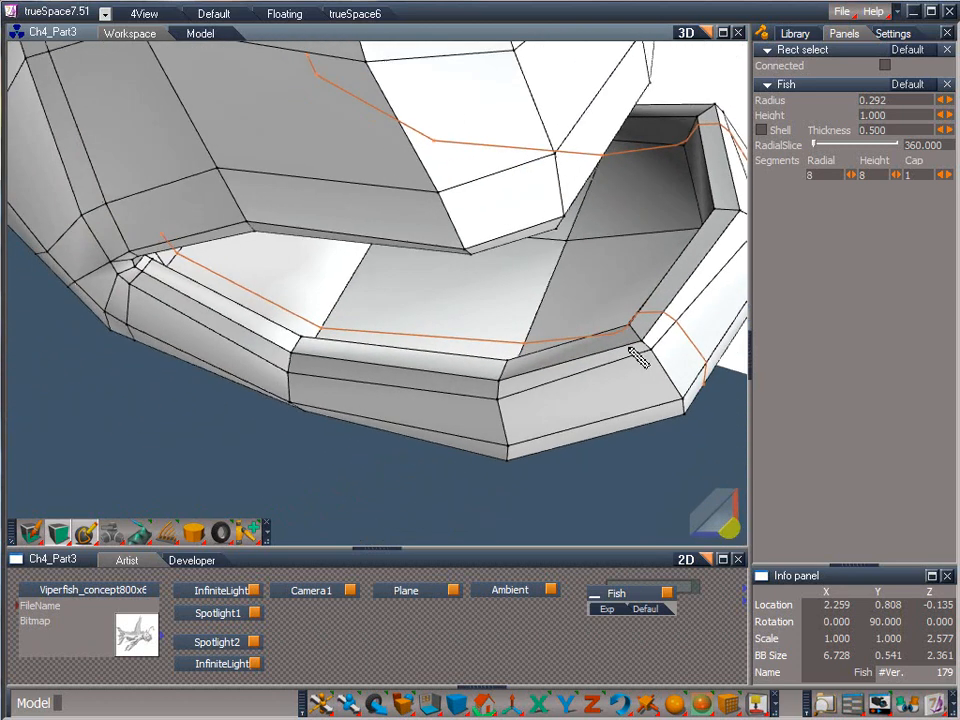
left_click(671, 159)
left_click(685, 238)
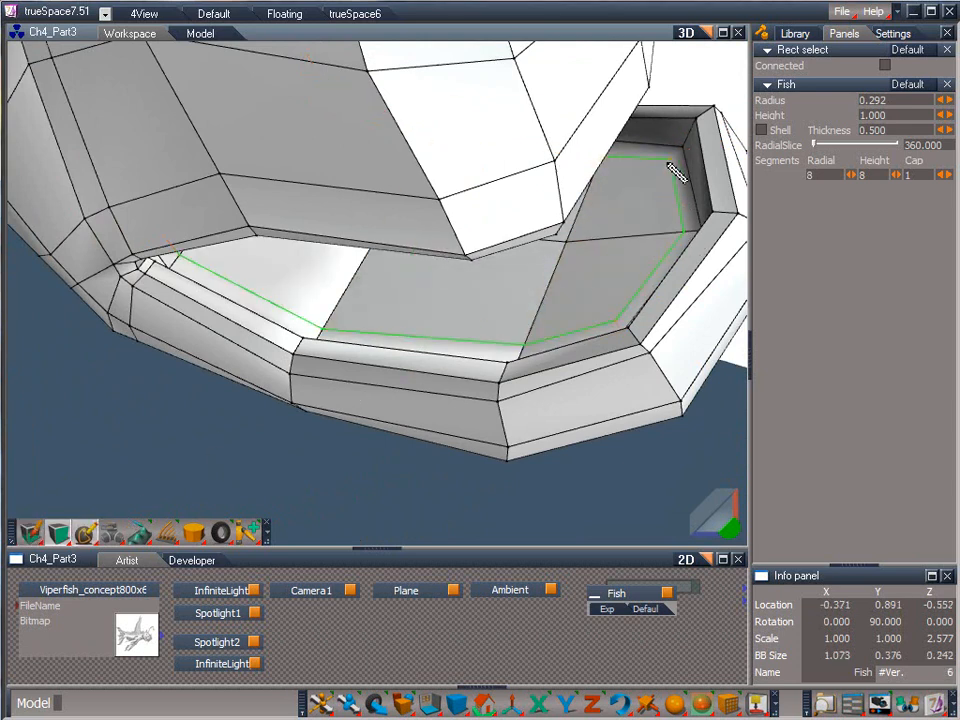
left_click(651, 184)
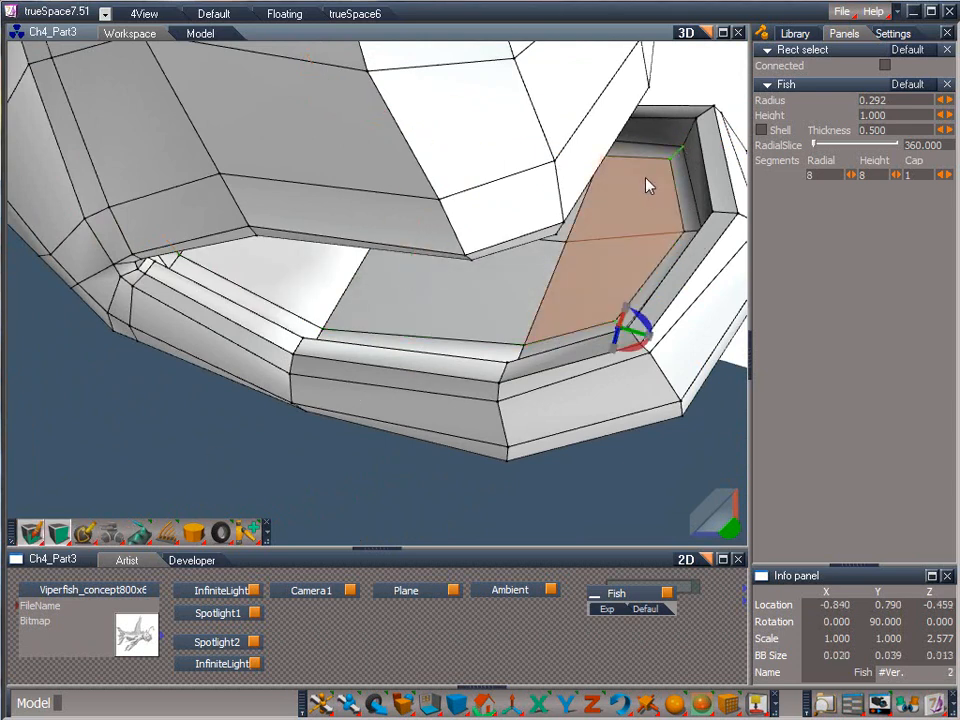
Select the faces inside the new floor loop of the lower jaw and raise them slightly.
left_click(45, 532)
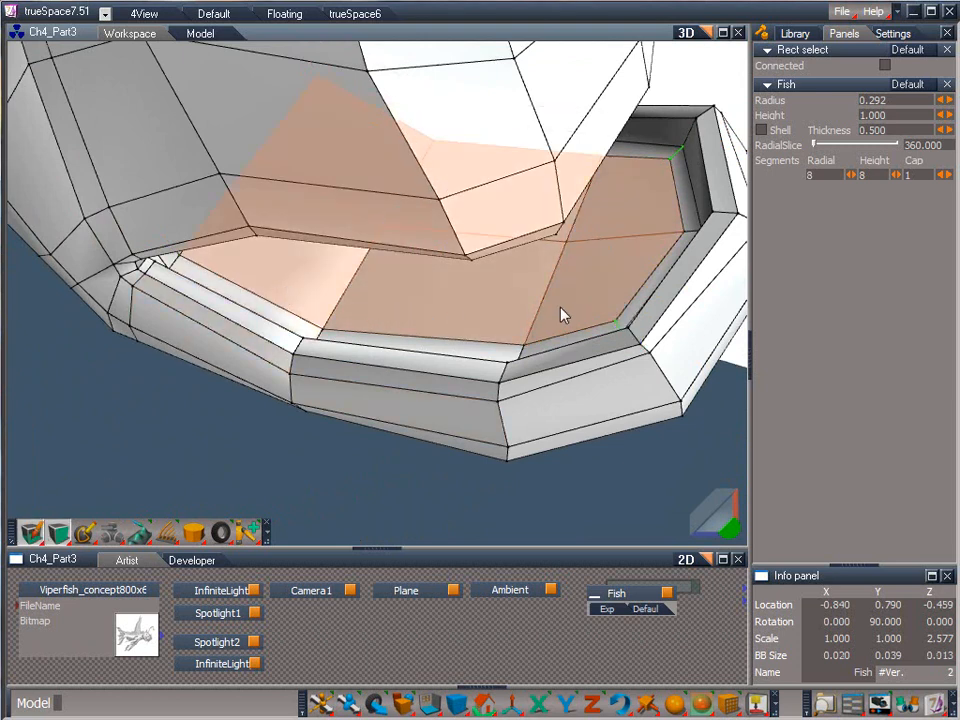
left_click(566, 314)
left_click_drag(427, 268, 437, 224)
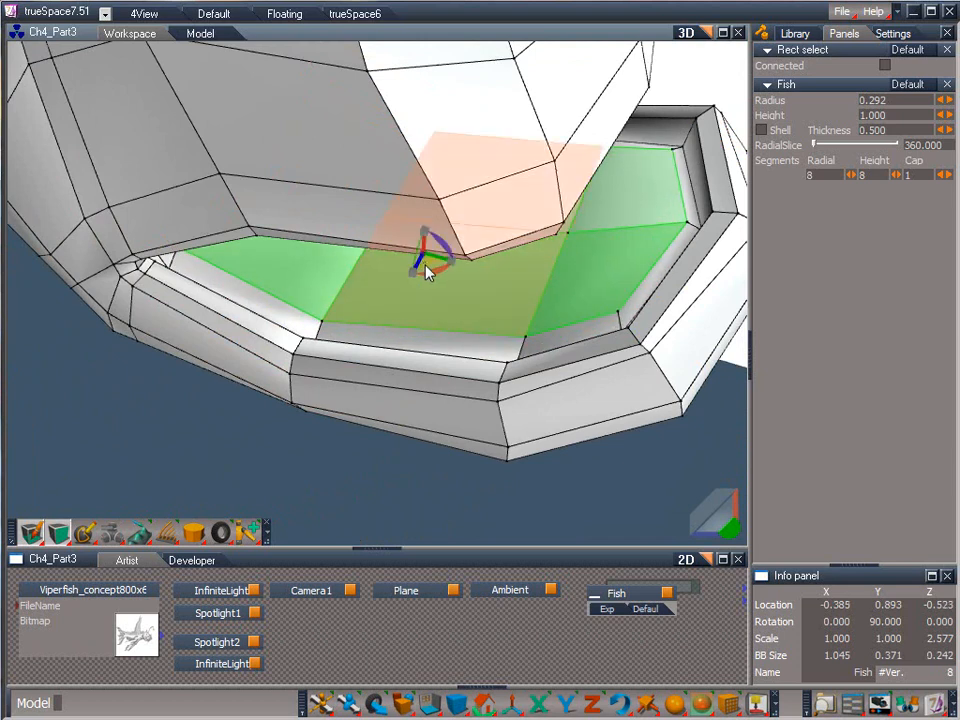
Raise the vertices along the centre line of the mouth floor to give it a gentle ridge.
left_click_drag(59, 534, 58, 430)
left_click_drag(731, 529, 700, 538)
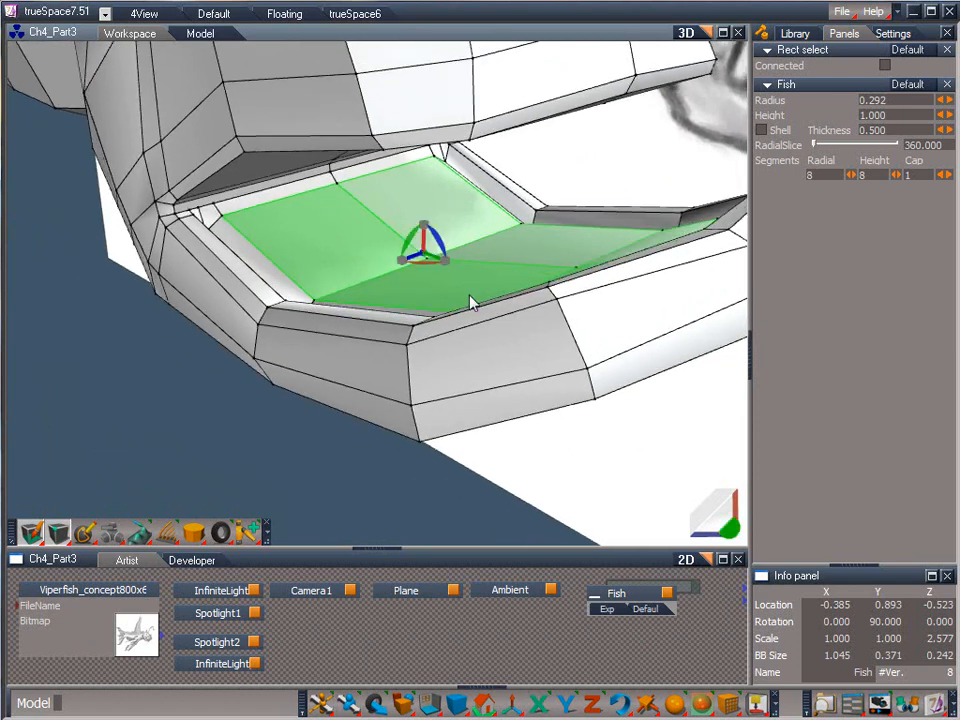
left_click(428, 260)
left_click_drag(428, 242, 446, 189)
left_click(576, 268)
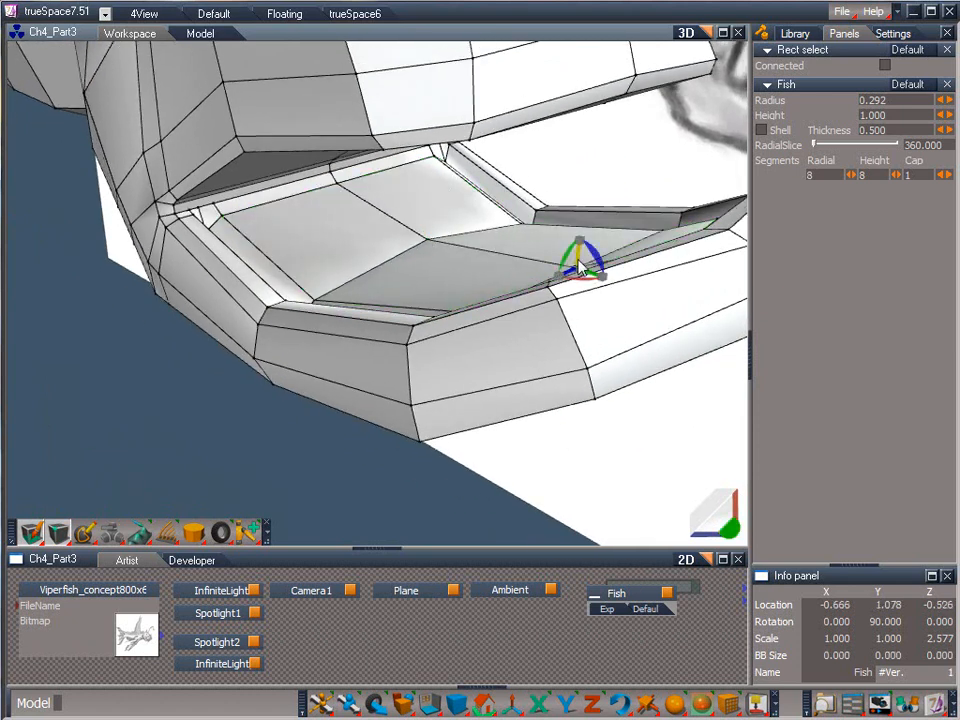
left_click(336, 184)
left_click_drag(340, 172, 342, 162)
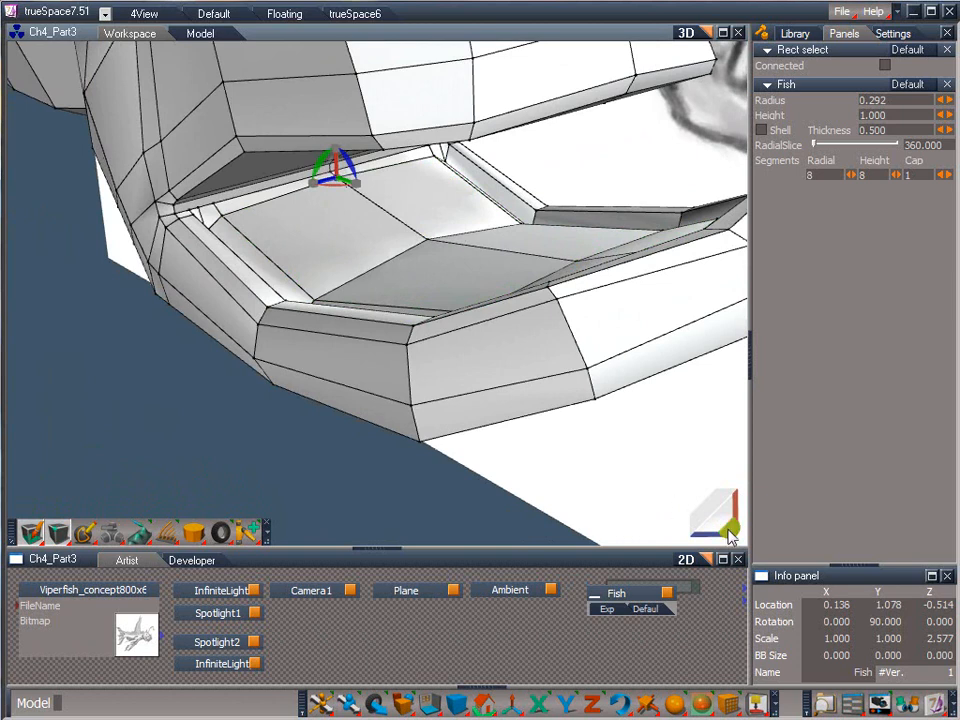
Add an edge loop just inside the rim on the underside of the upper jaw, starting from the mouth corner.
left_click_drag(731, 531, 736, 492)
mouse_move(720, 515)
right_mouse_down()
mouse_move(725, 478)
mouse_move(724, 528)
right_mouse_up()
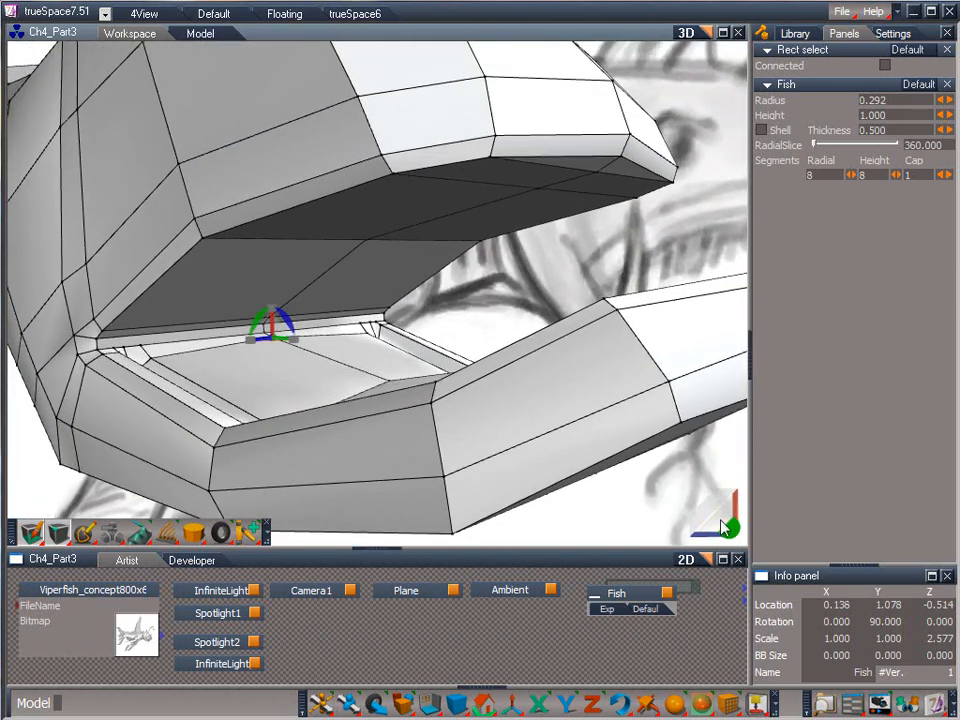
left_click(120, 337)
left_click(118, 330)
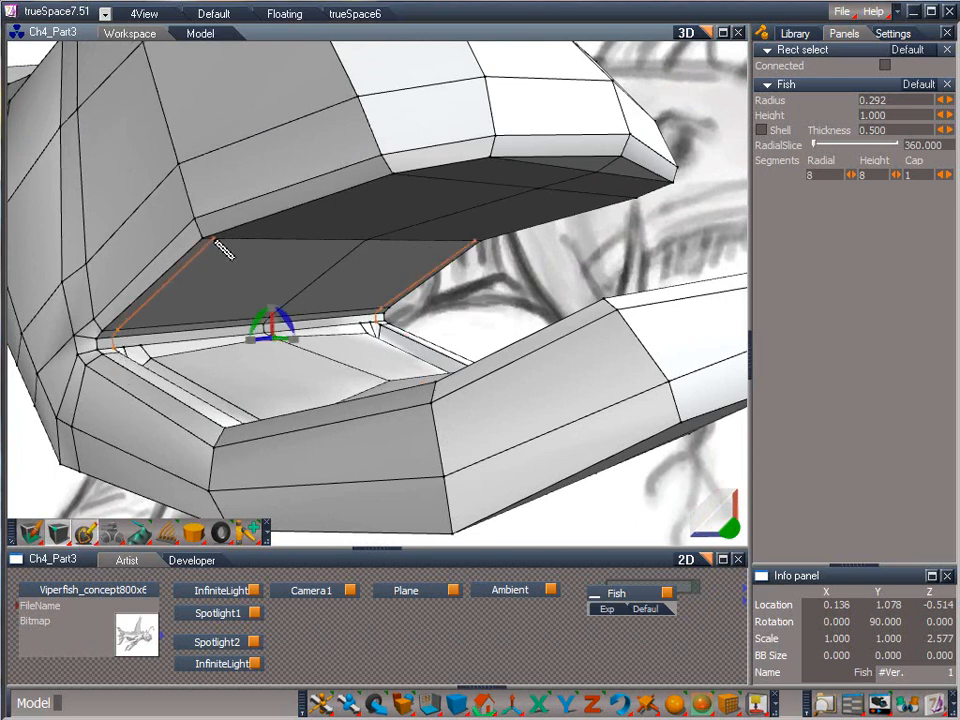
left_click(216, 239)
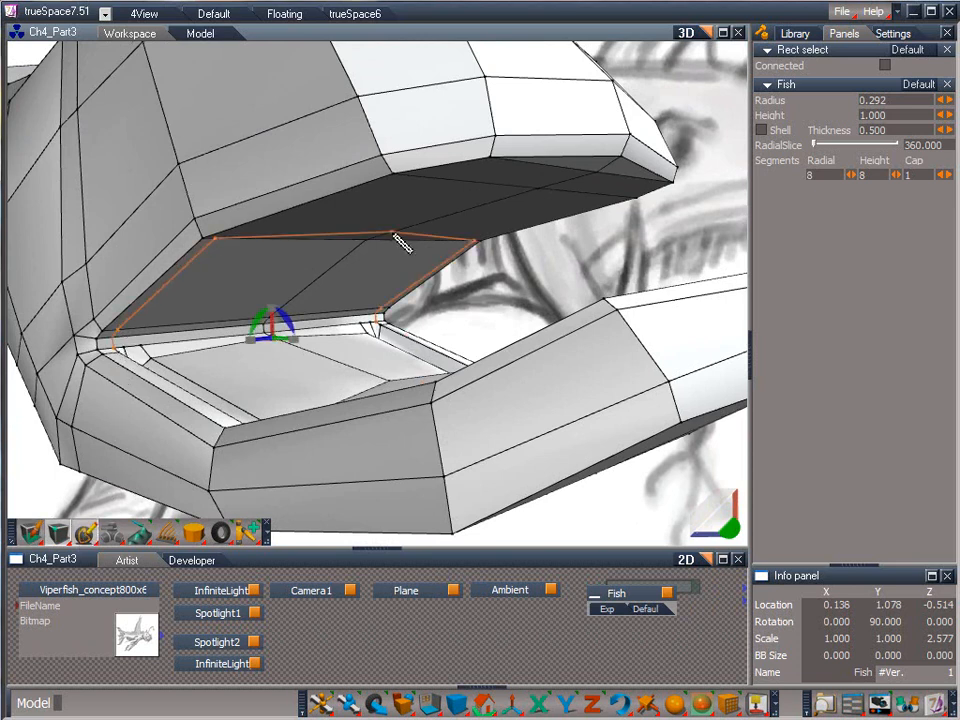
left_click(520, 163)
right_click(522, 167)
Move the front vertices of the upper jaw's new loop so they run parallel to the jaw rim.
left_click(519, 162)
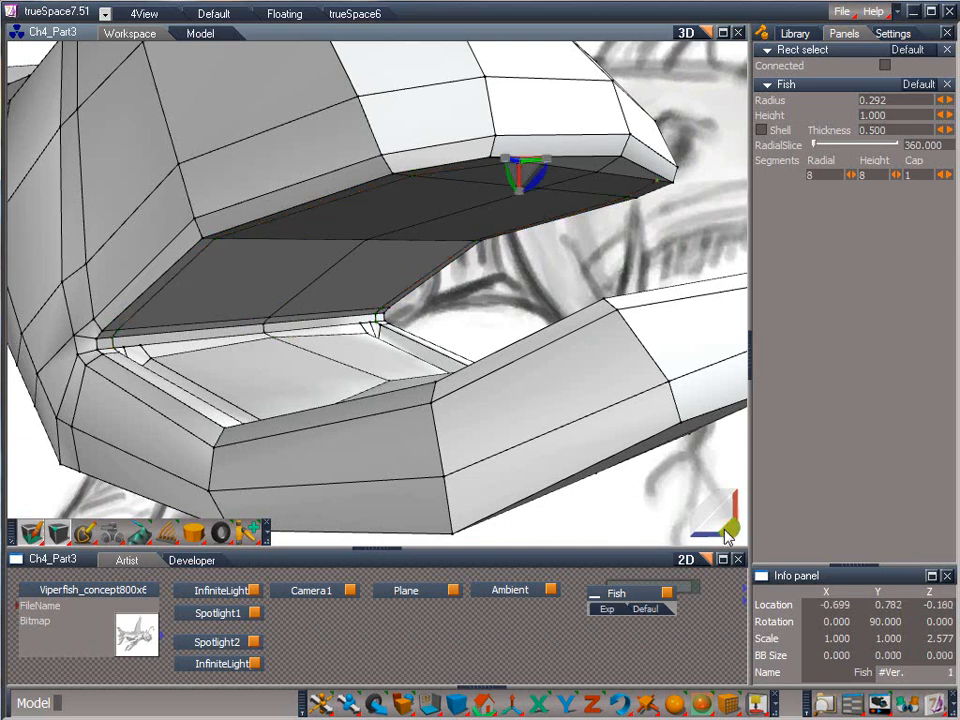
left_click_drag(722, 520, 709, 598)
left_click_drag(535, 165, 263, 38)
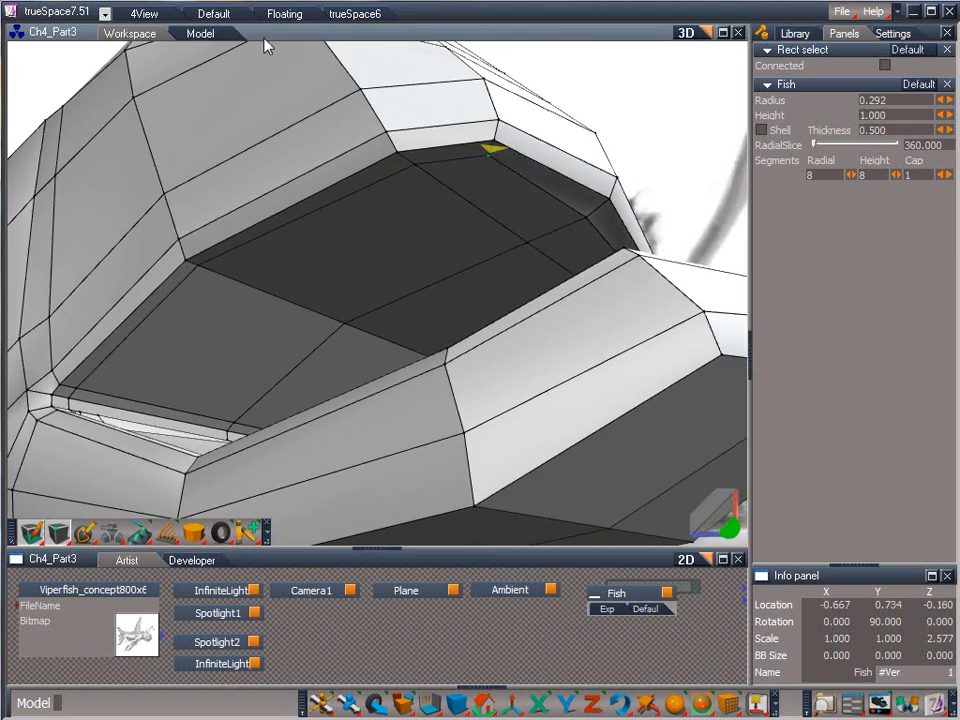
left_click(594, 217)
mouse_move(614, 209)
left_mouse_down()
mouse_move(621, 205)
mouse_move(590, 230)
mouse_move(600, 221)
left_mouse_up()
Add a second edge loop inside the first on the upper jaw's underside and connect their front corners with short edges.
left_click_drag(731, 525, 738, 445)
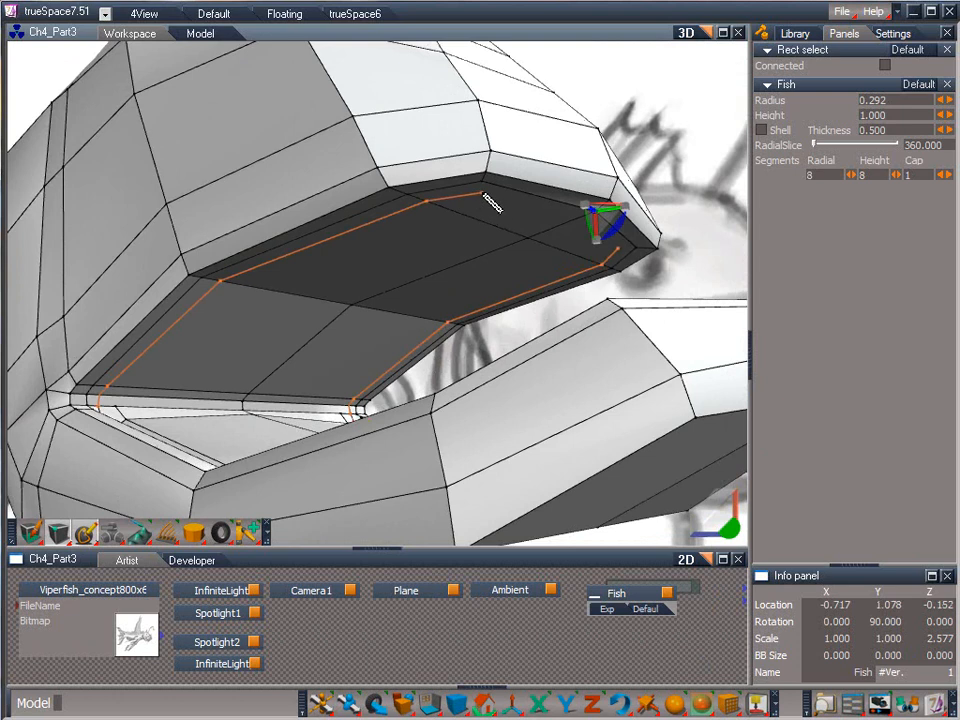
left_click(578, 233)
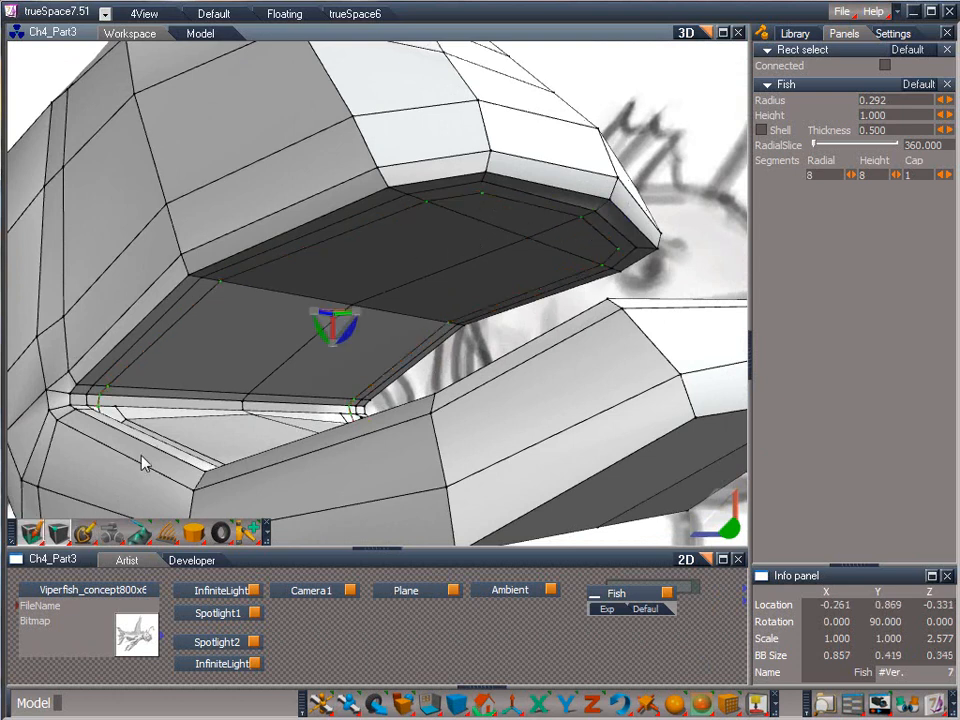
left_click(85, 533)
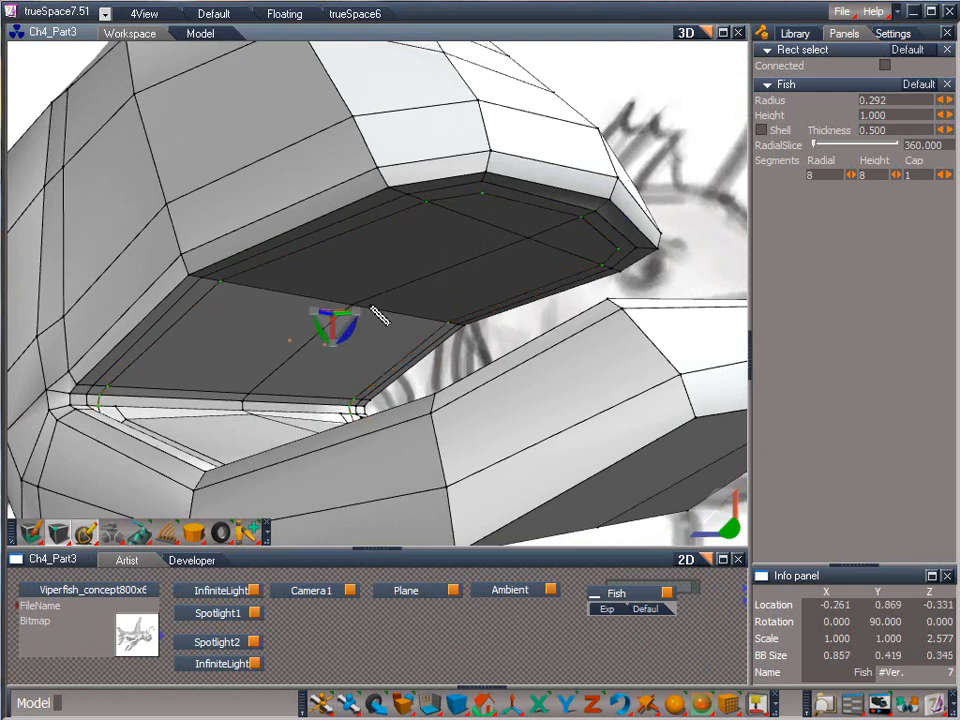
left_click(487, 203)
Select the faces enclosed by the upper jaw's inner loop and raise them to recess the roof of the mouth.
left_click_drag(59, 532, 60, 480)
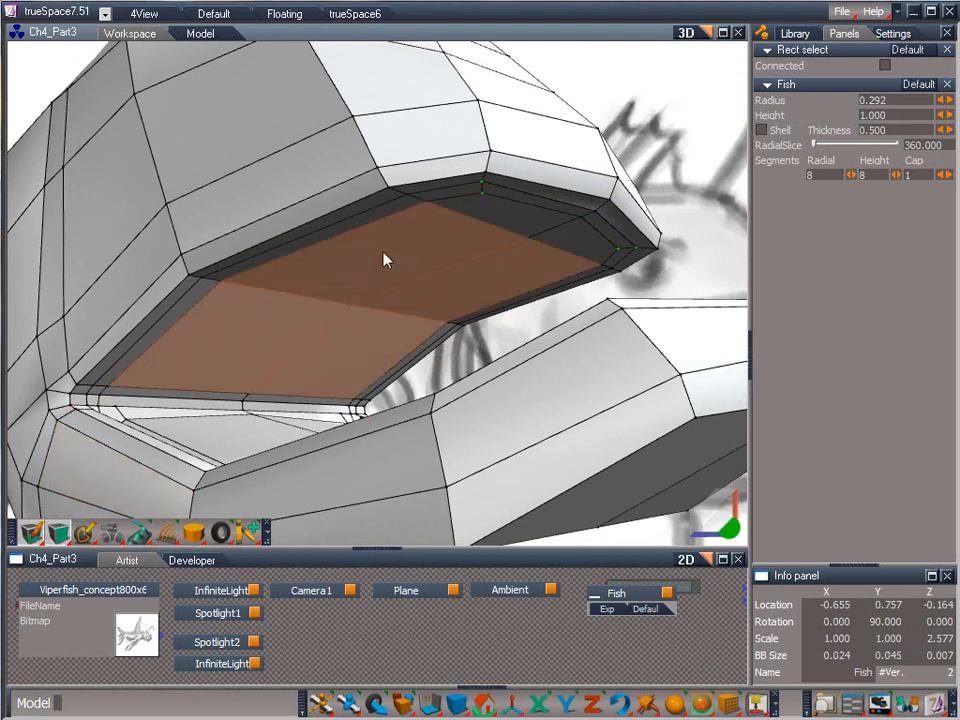
left_click(478, 217)
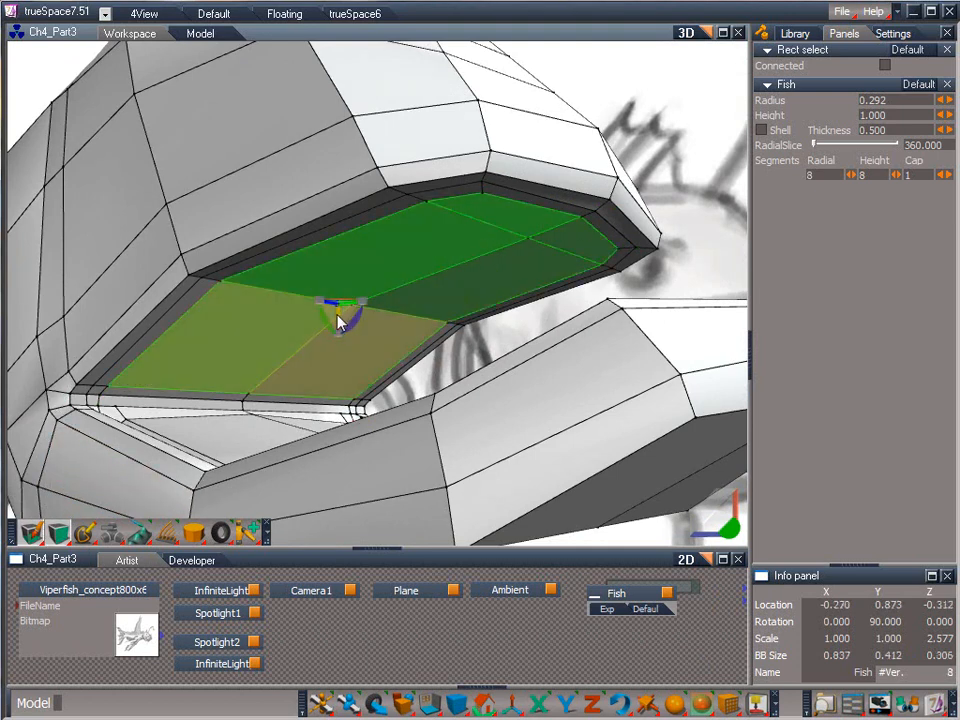
left_click_drag(343, 313, 344, 277)
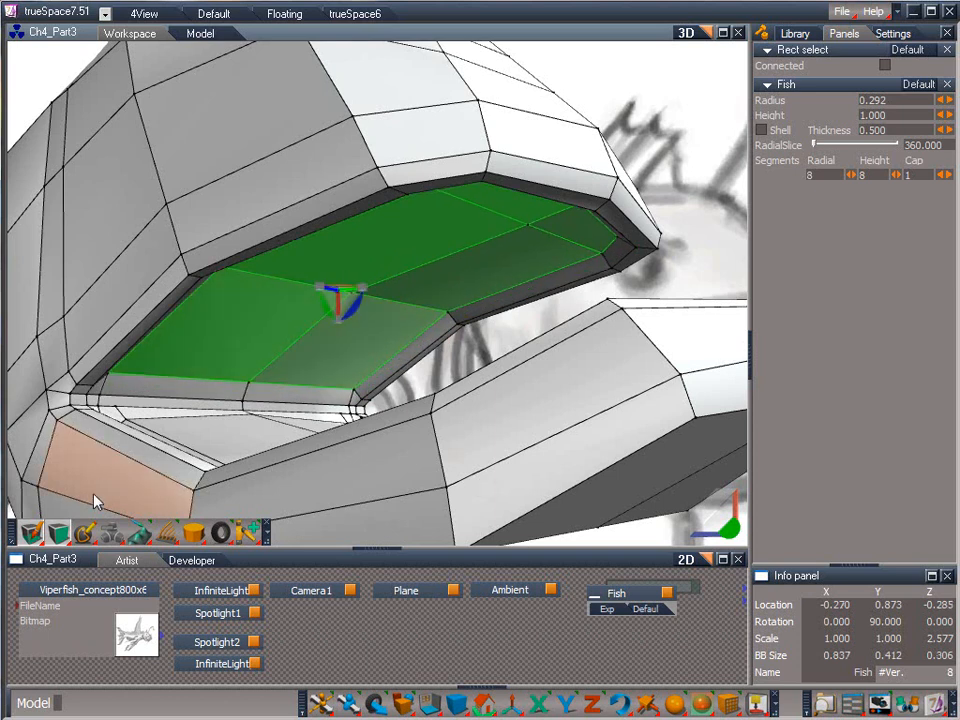
Add a third edge loop inside the second on the roof of the mouth and connect its front corners with short edges.
left_click_drag(59, 532, 62, 428)
left_click(237, 405)
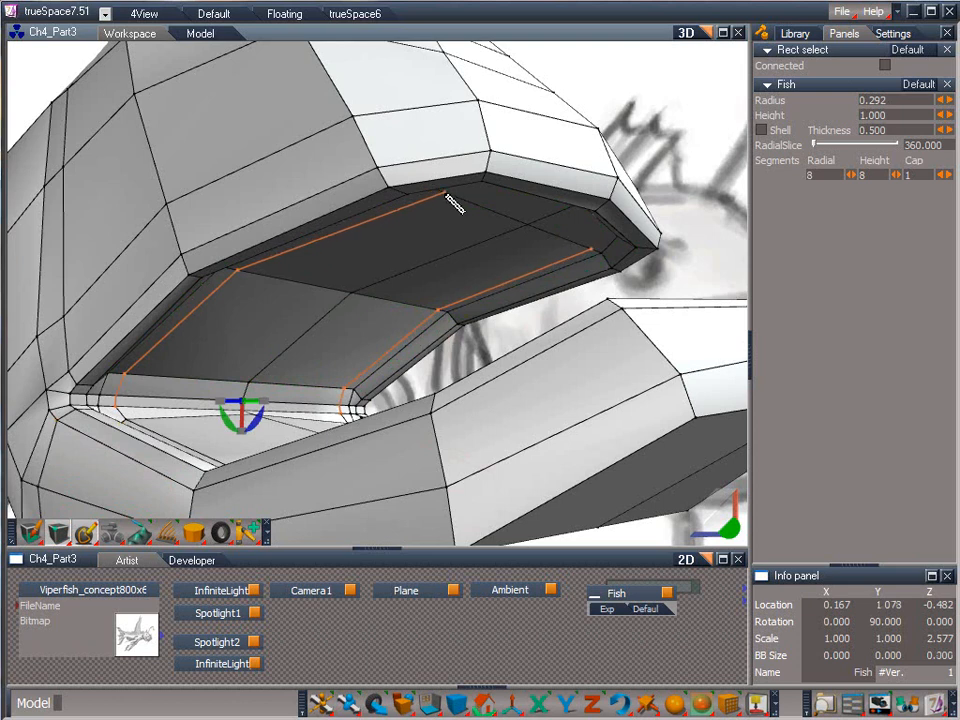
left_click(547, 208)
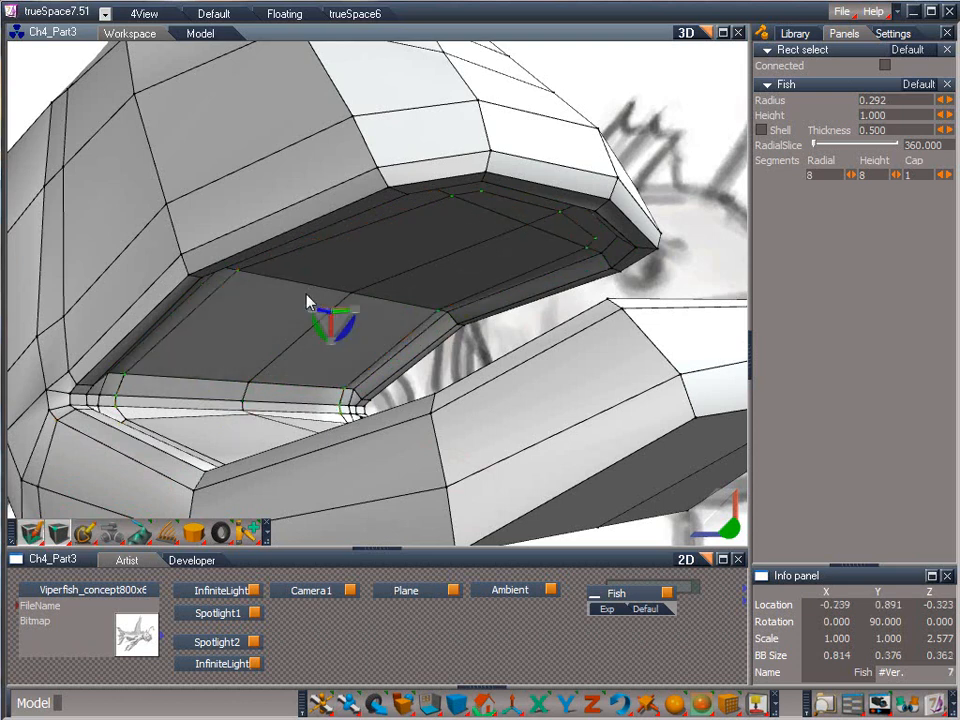
left_click(86, 531)
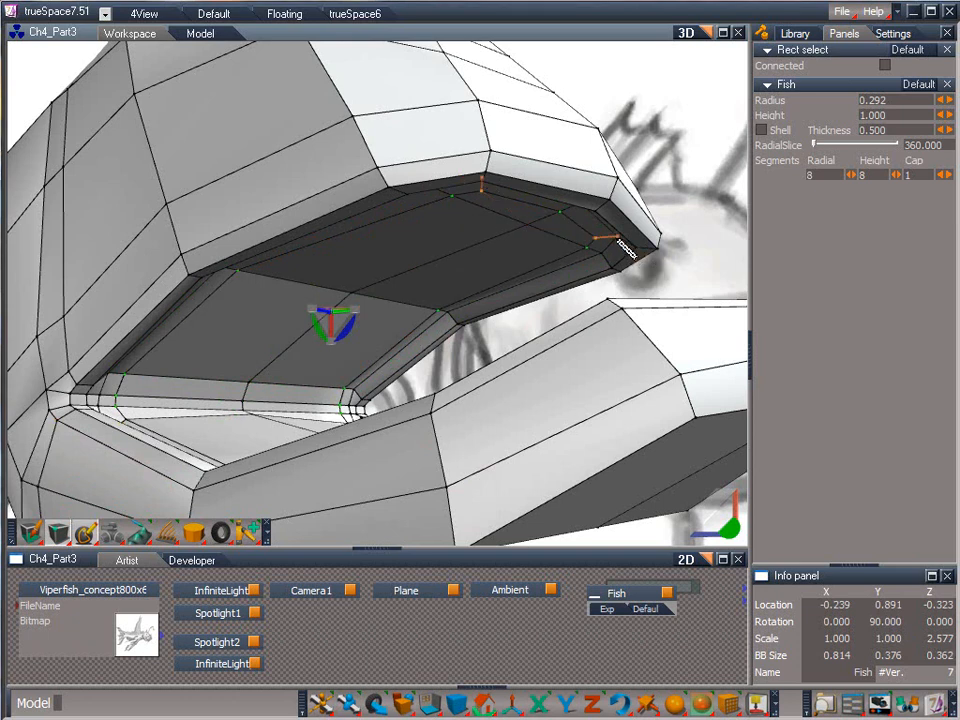
left_click(600, 246)
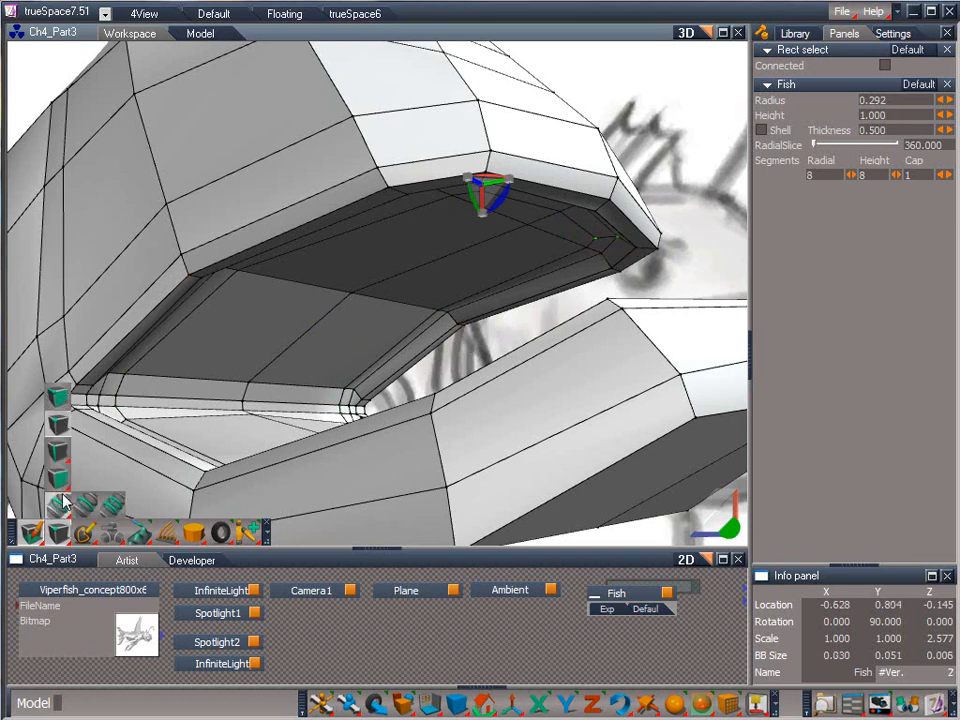
Raise the roof faces enclosed by the third loop, and pull their centre-line vertices higher to arch the palate.
left_click(487, 211)
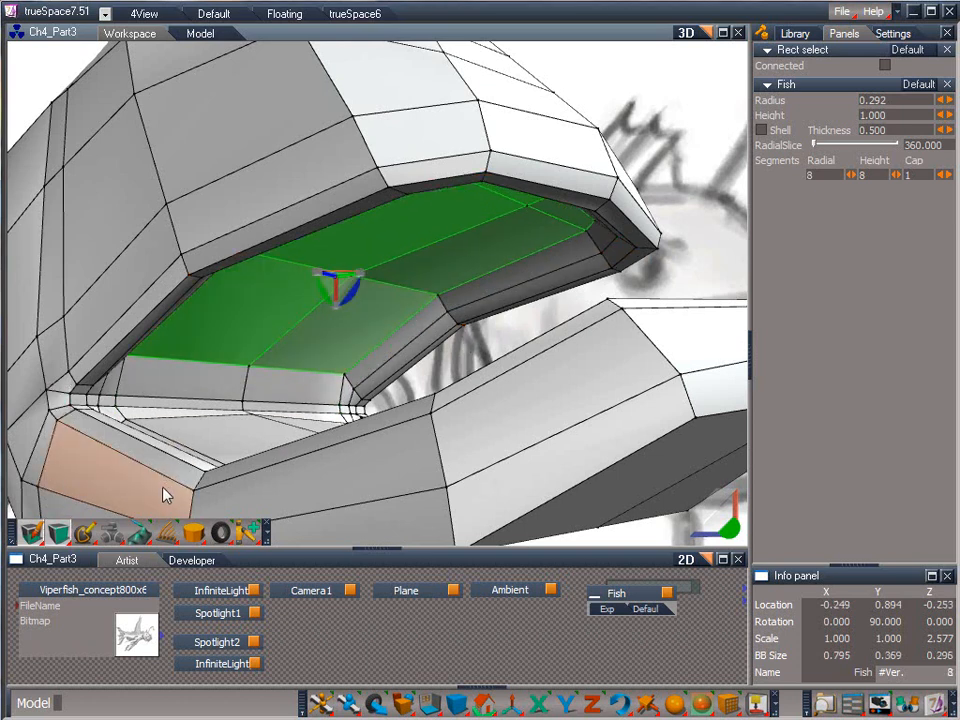
left_click(529, 205)
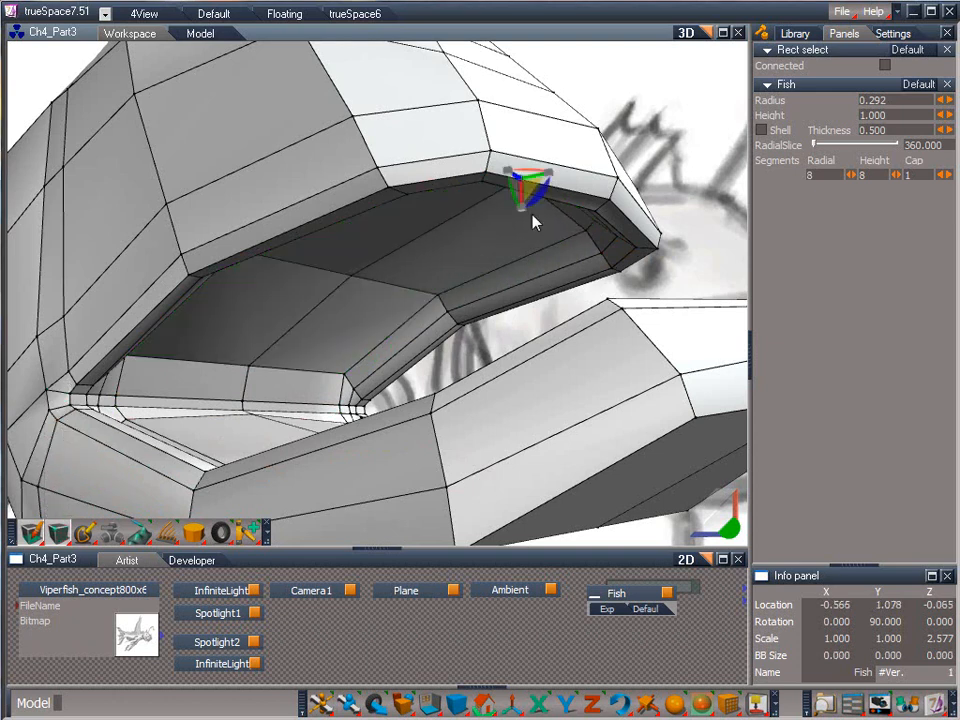
left_click_drag(350, 283, 225, 8)
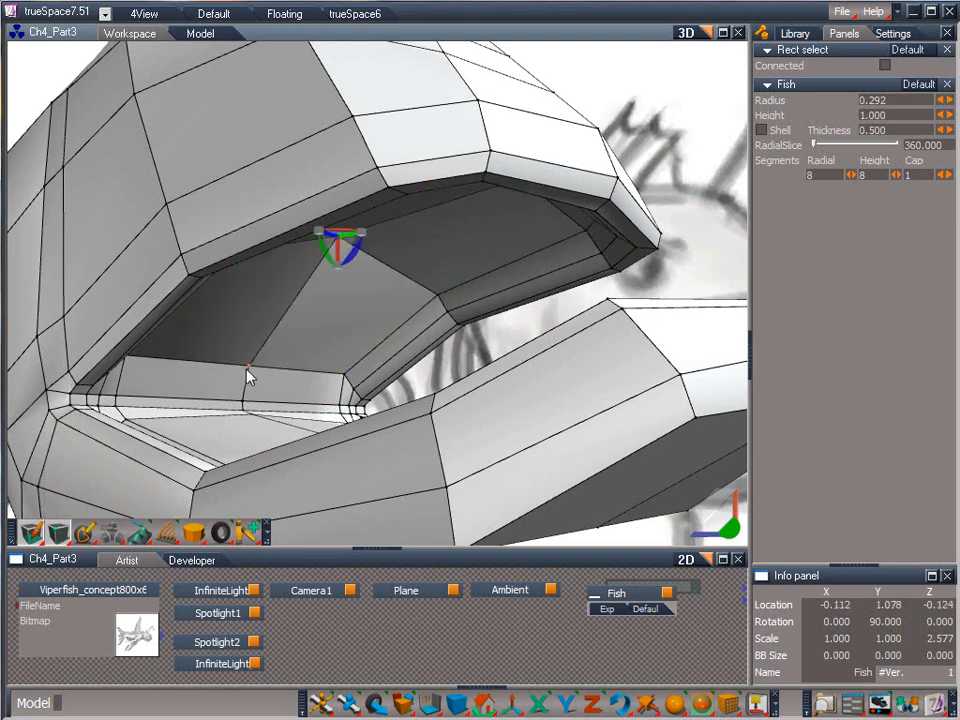
mouse_move(247, 368)
left_mouse_down()
mouse_move(214, 292)
mouse_move(255, 383)
left_mouse_up()
Reposition the centre-line vertices on the mouth's rear wall, pushing them up and back to curve the throat.
left_click_drag(732, 531, 754, 452)
left_click(248, 395)
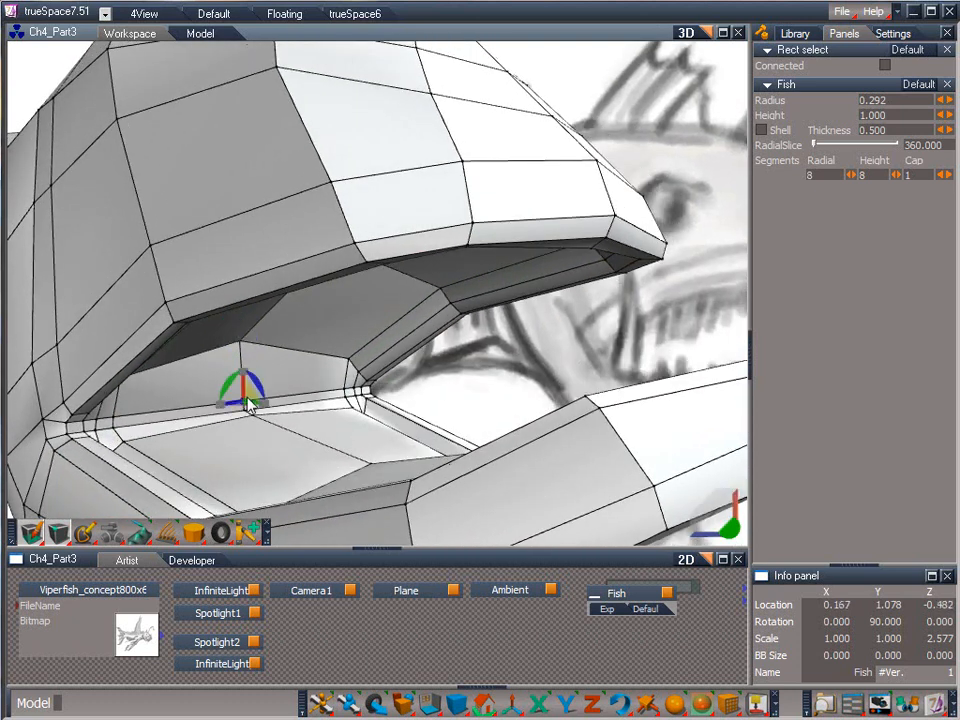
left_click_drag(248, 396, 168, 196)
left_click(249, 412)
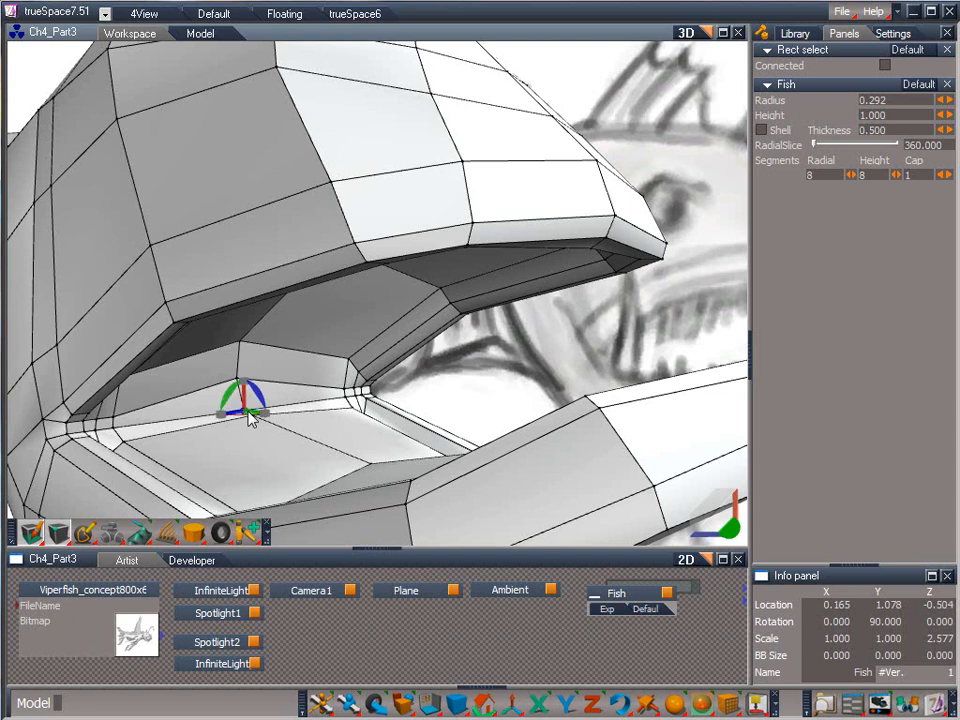
left_click_drag(251, 407, 174, 345)
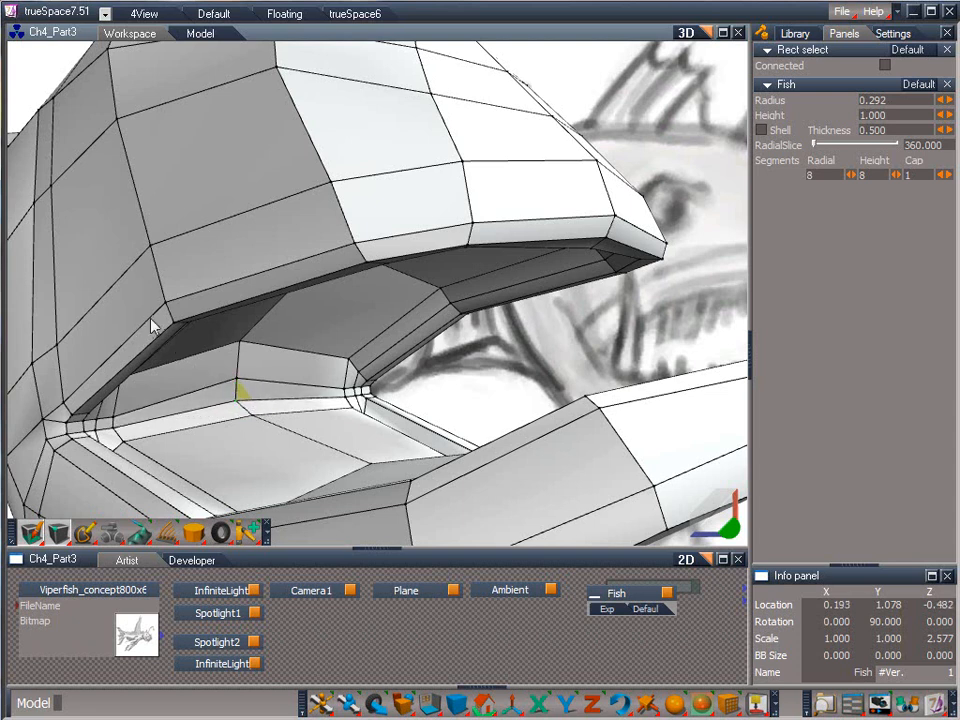
left_click_drag(244, 373, 155, 309)
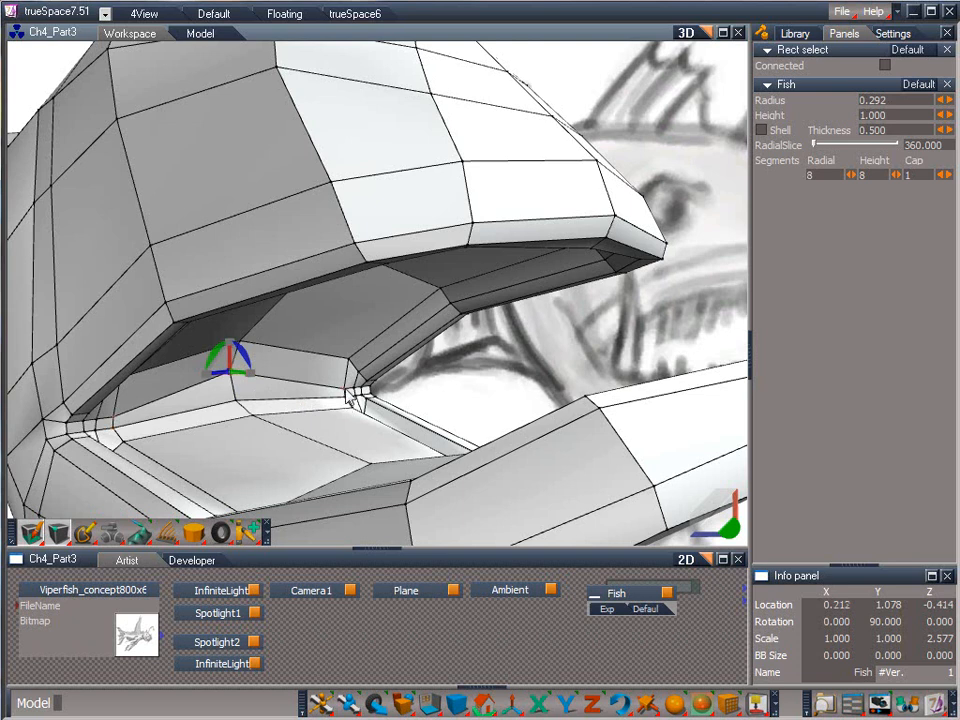
Adjust the inner loop vertices at both mouth corners so the corner edges follow the curved rear wall.
left_click(346, 389)
left_click_drag(120, 413, 74, 406)
left_click_drag(726, 532, 676, 528)
left_click_drag(904, 559, 497, 551)
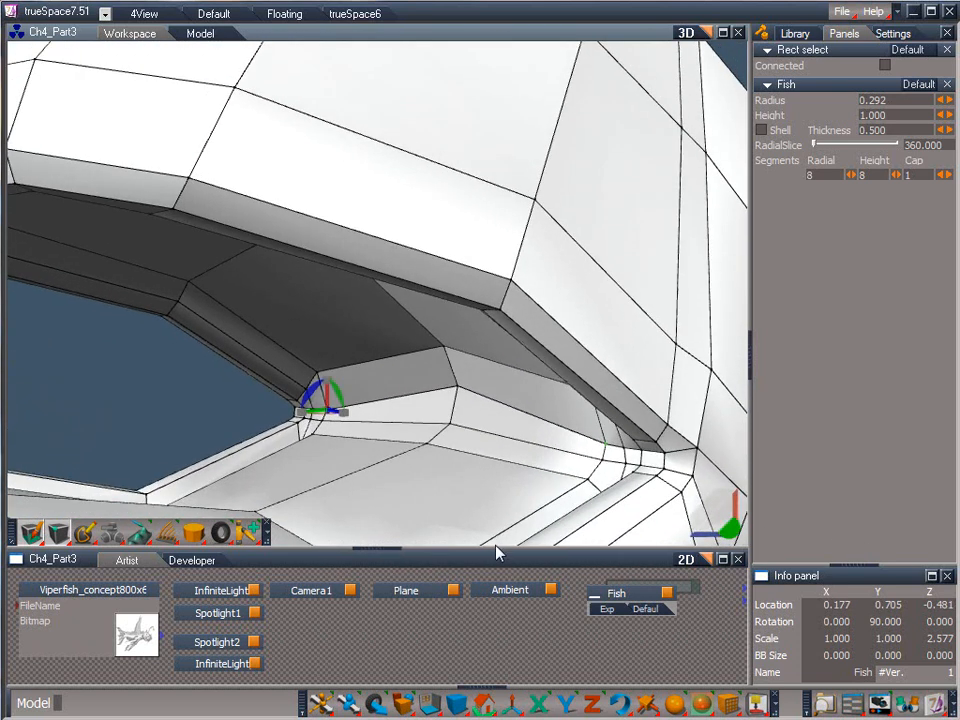
left_click_drag(322, 402, 343, 432)
left_click(306, 416)
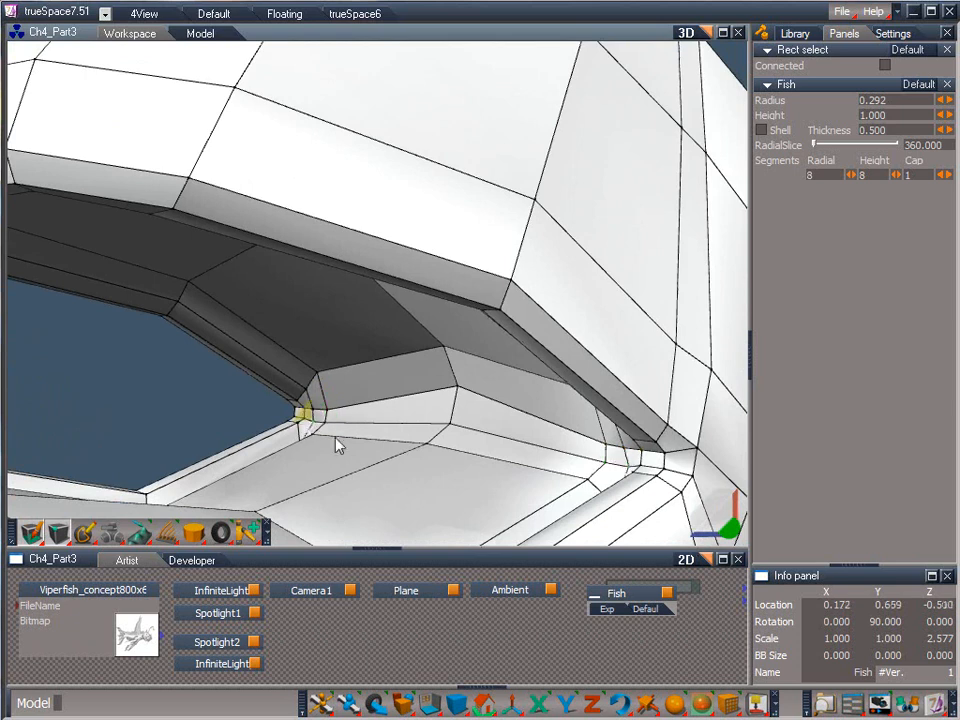
left_click(313, 402)
left_click(307, 399)
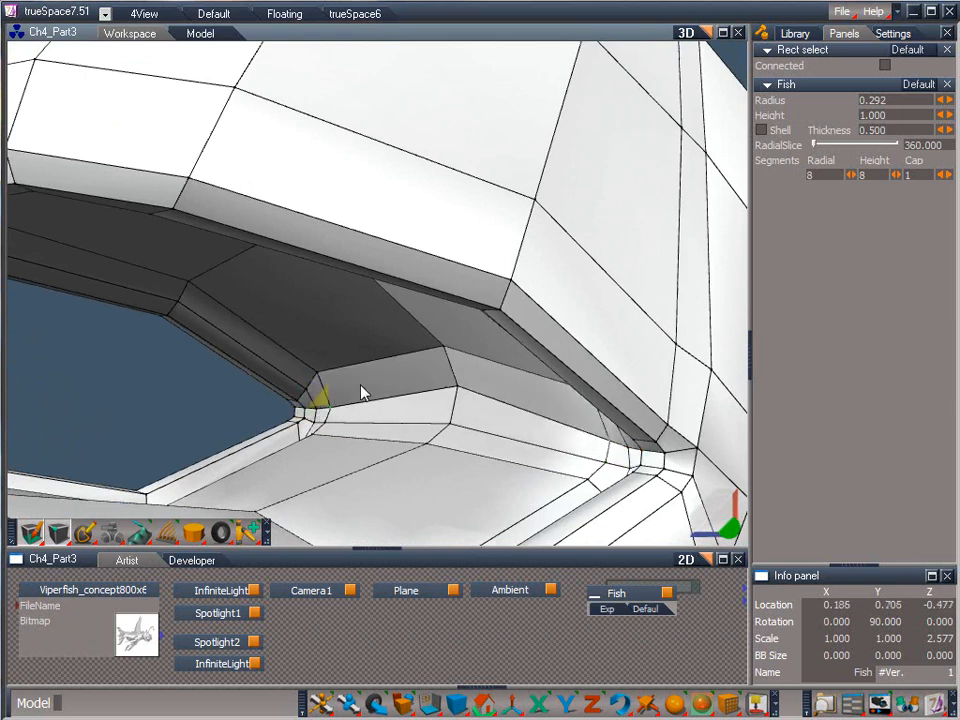
left_click(318, 422)
Add an edge loop just inside the rim on the lower jaw's underside and connect its front corners to the rim.
left_click_drag(733, 543, 210, 387)
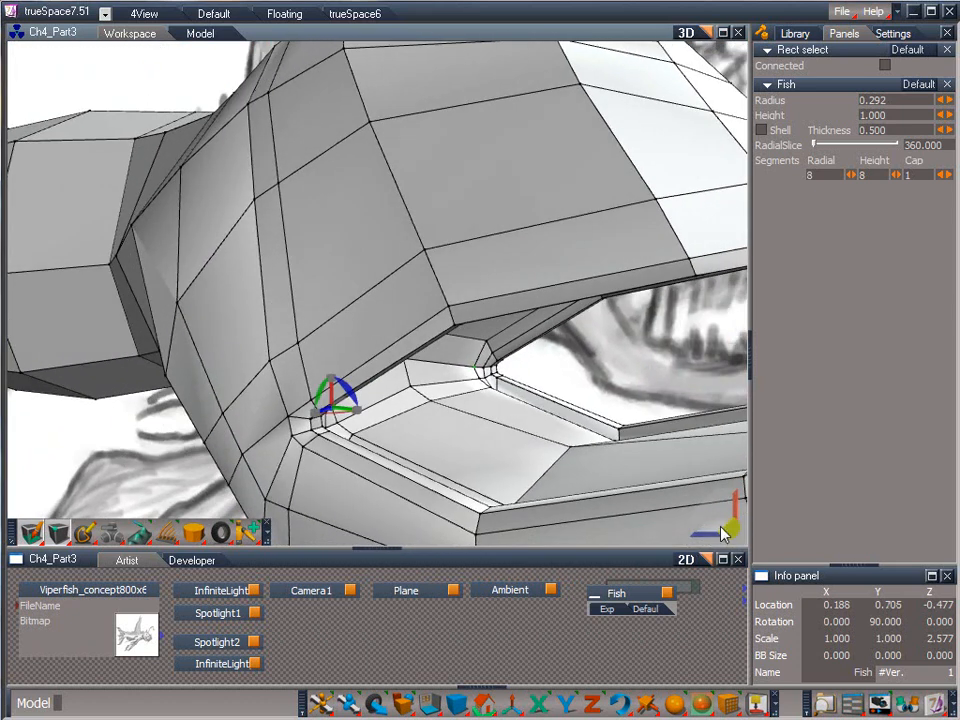
left_click_drag(717, 519, 721, 569)
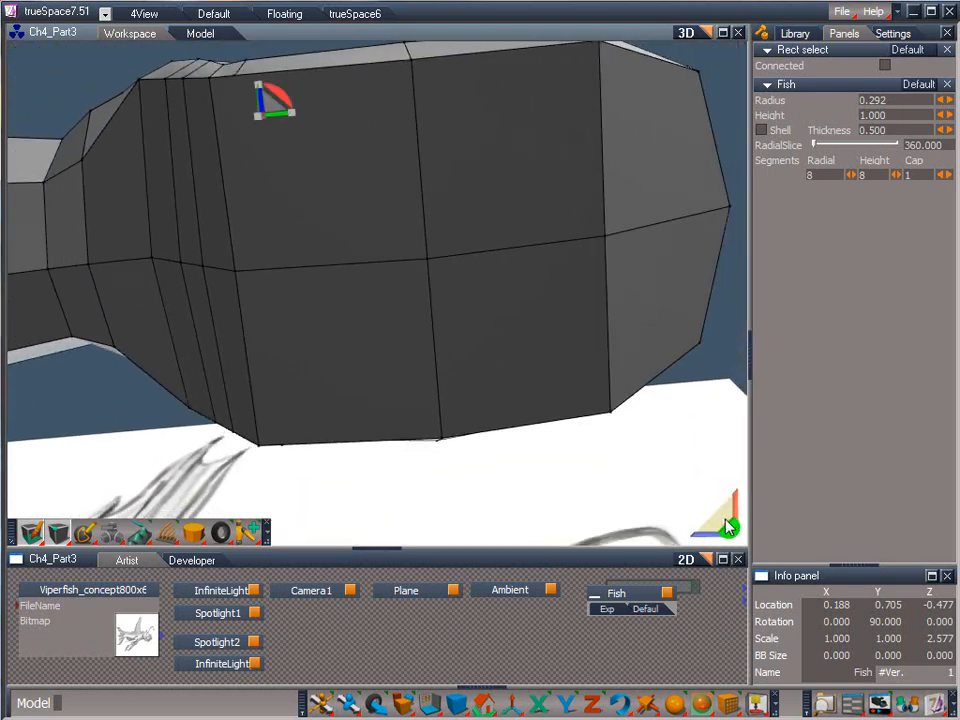
left_click(677, 520)
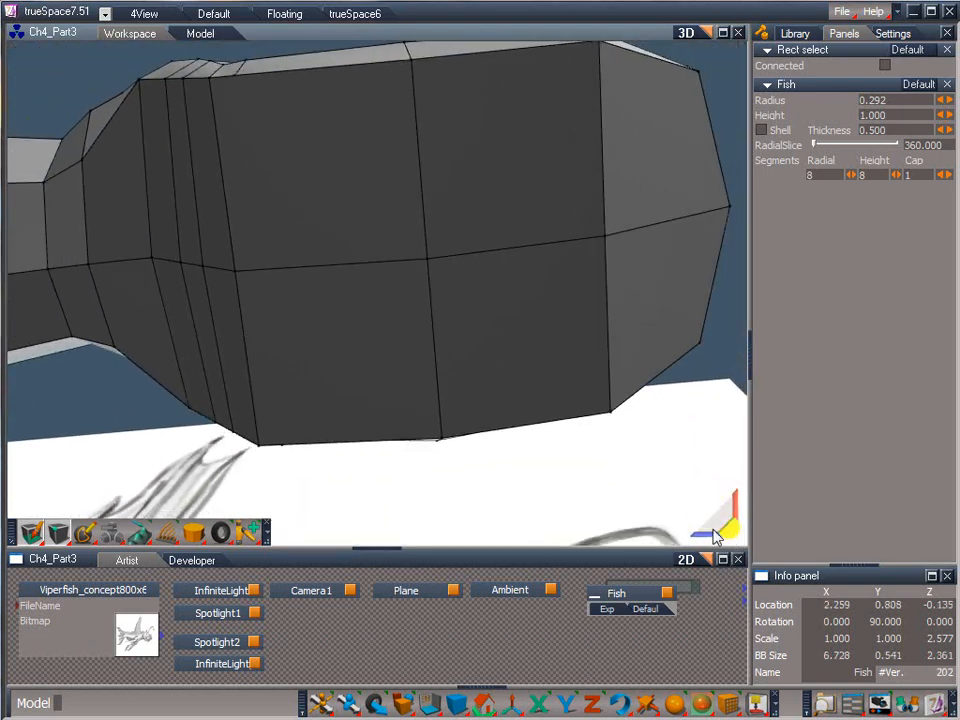
left_click(86, 529)
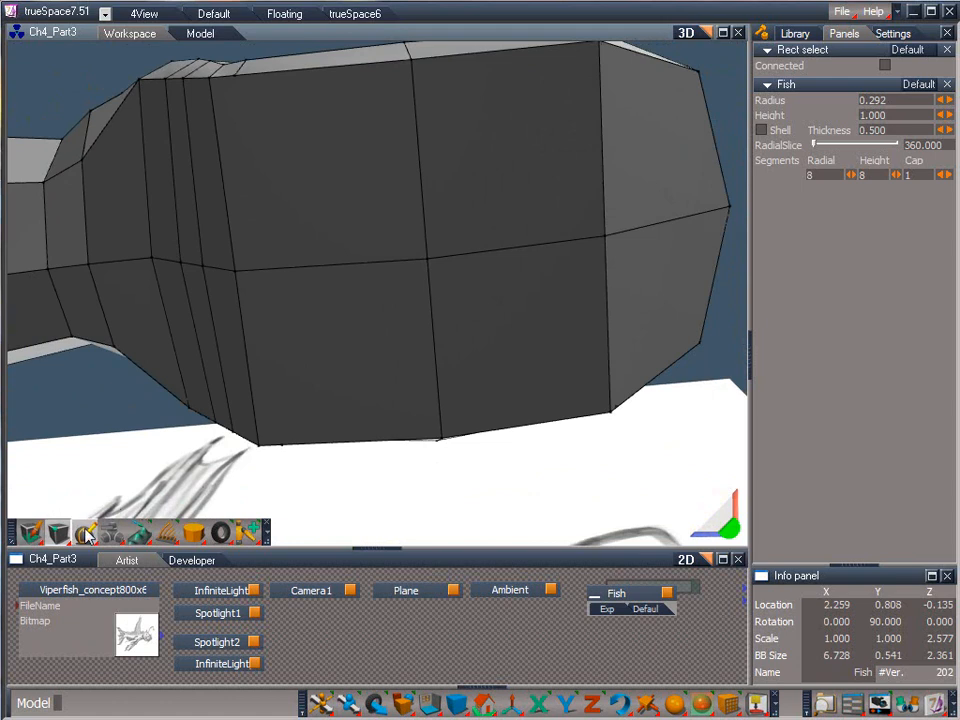
left_click(142, 126)
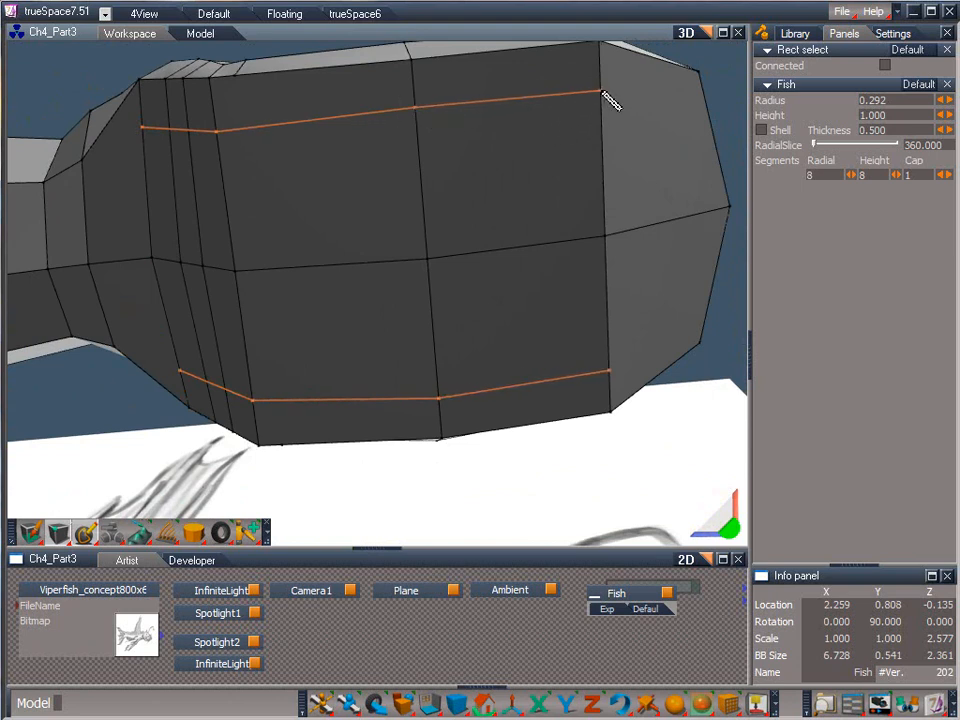
left_click(680, 128)
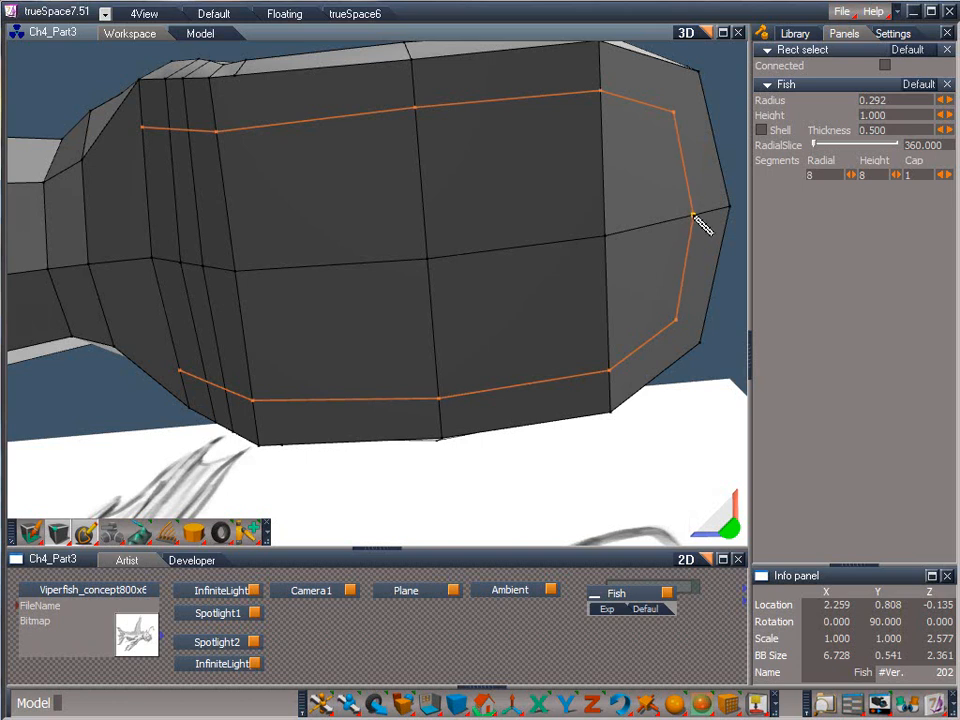
left_click(683, 240)
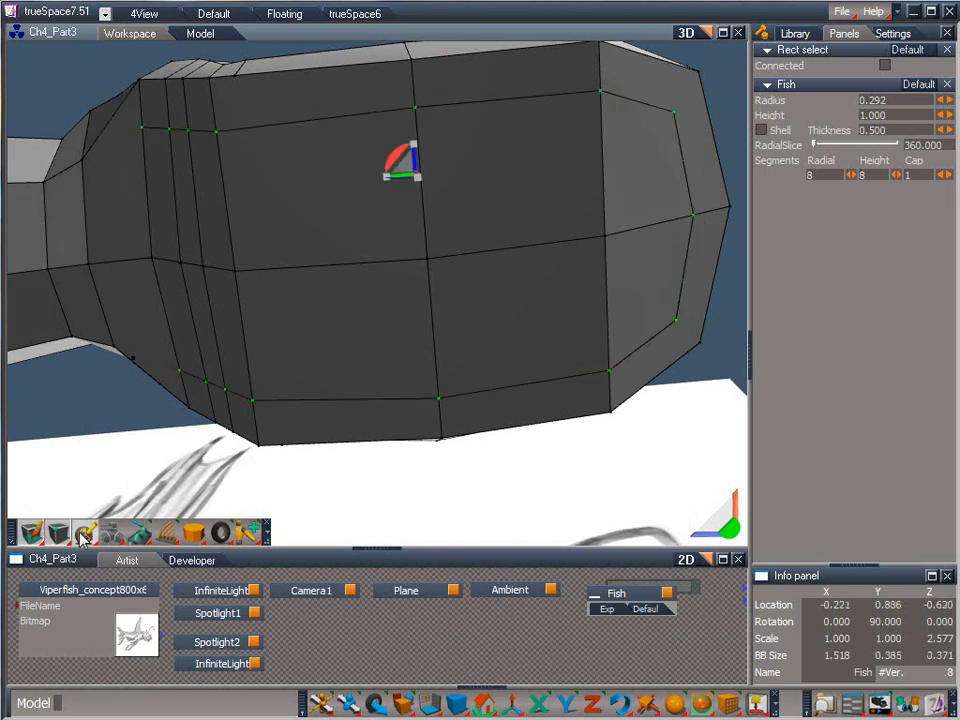
left_click(677, 321)
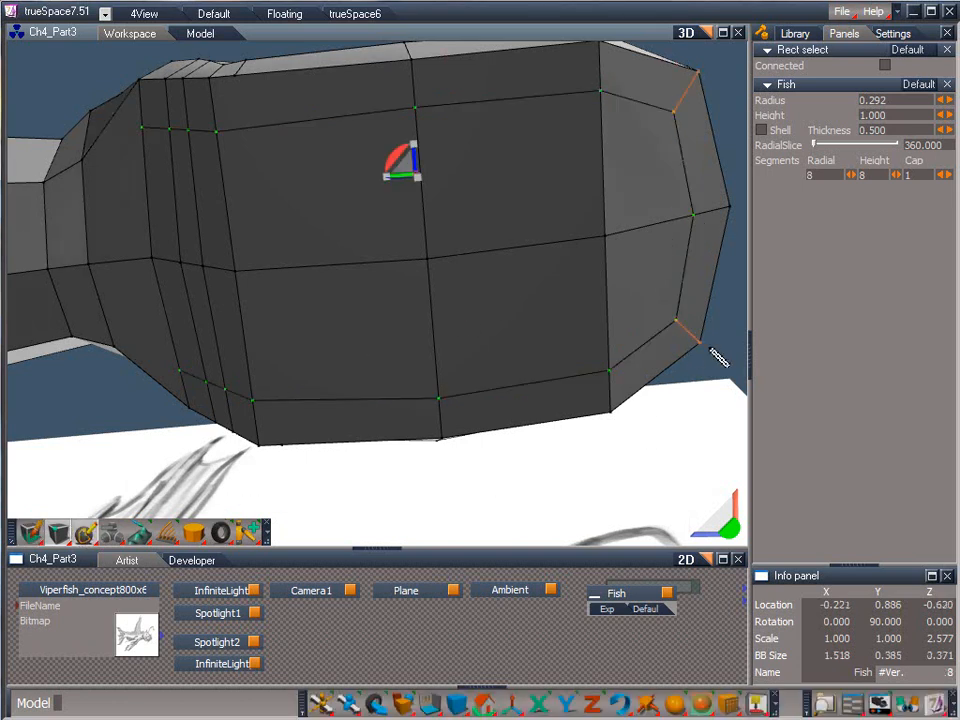
left_click(710, 365)
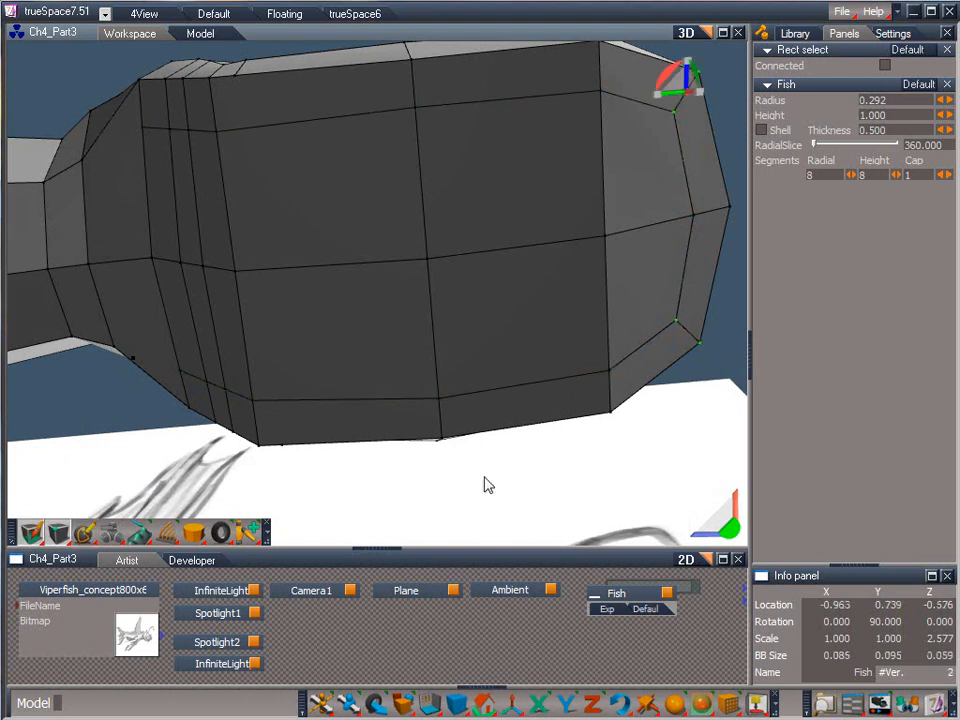
Add a second, closely spaced edge loop inside the first on the lower jaw's underside and connect their front corners.
left_click(178, 362)
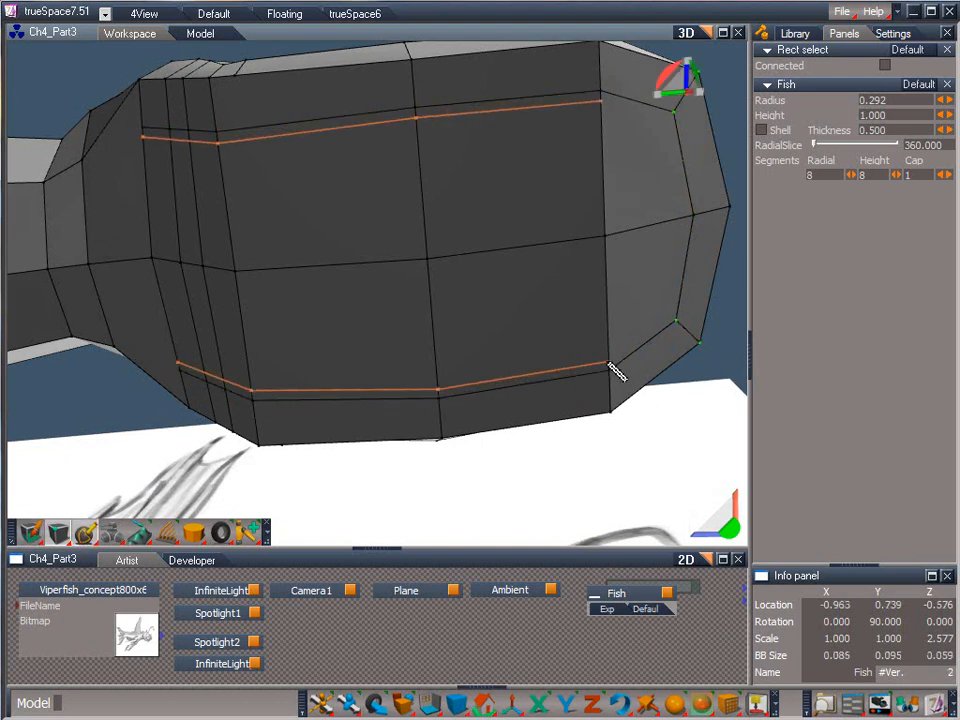
left_click(683, 240)
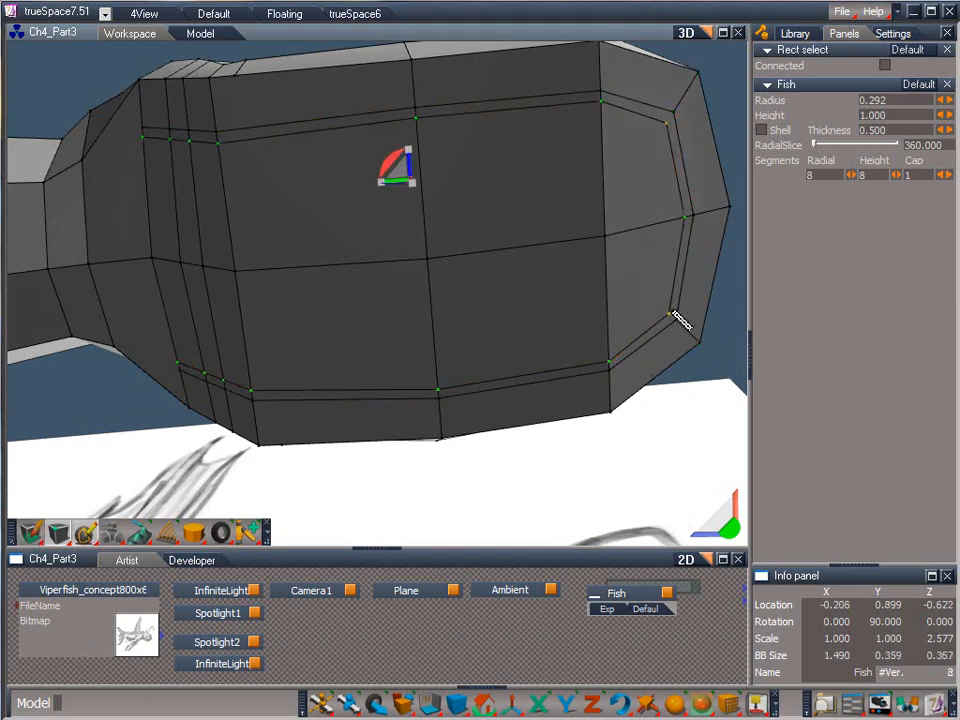
left_click(708, 338)
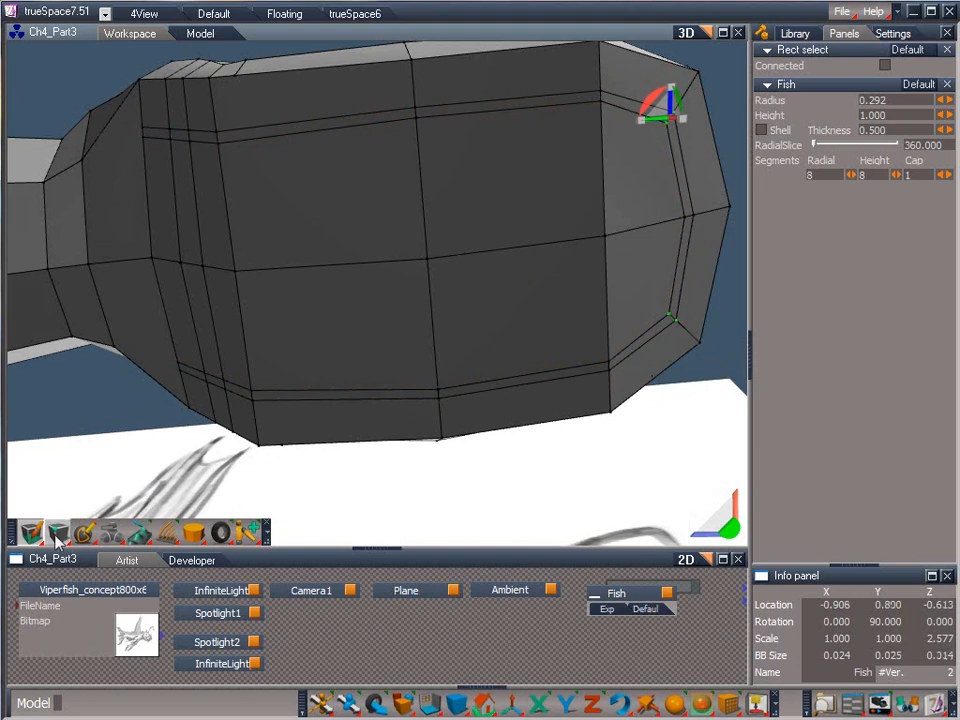
Select the faces enclosed by the second loop on the lower jaw's underside and raise them into the jaw.
left_click_drag(57, 540, 60, 490)
mouse_move(165, 240)
left_mouse_down()
mouse_move(171, 231)
mouse_move(617, 200)
mouse_move(624, 214)
left_mouse_up()
mouse_move(624, 214)
middle_mouse_down()
mouse_move(690, 272)
mouse_move(713, 108)
mouse_move(640, 130)
middle_mouse_up()
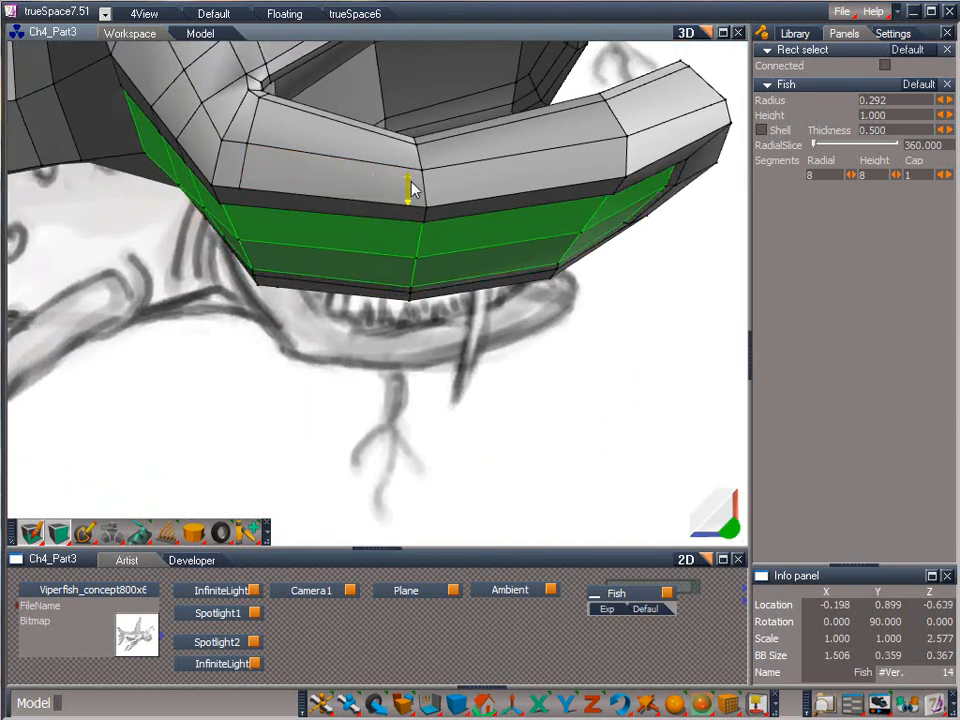
left_click_drag(413, 190, 414, 156)
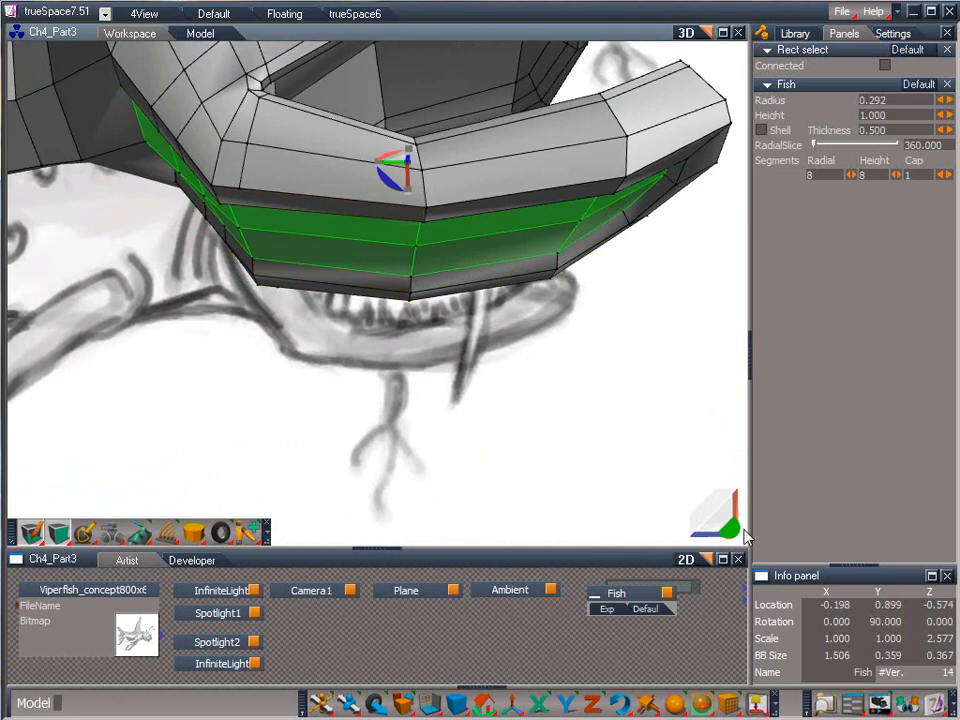
Add a third edge loop inside the recessed area of the lower jaw's underside and connect its front corners.
left_click_drag(727, 516, 706, 90)
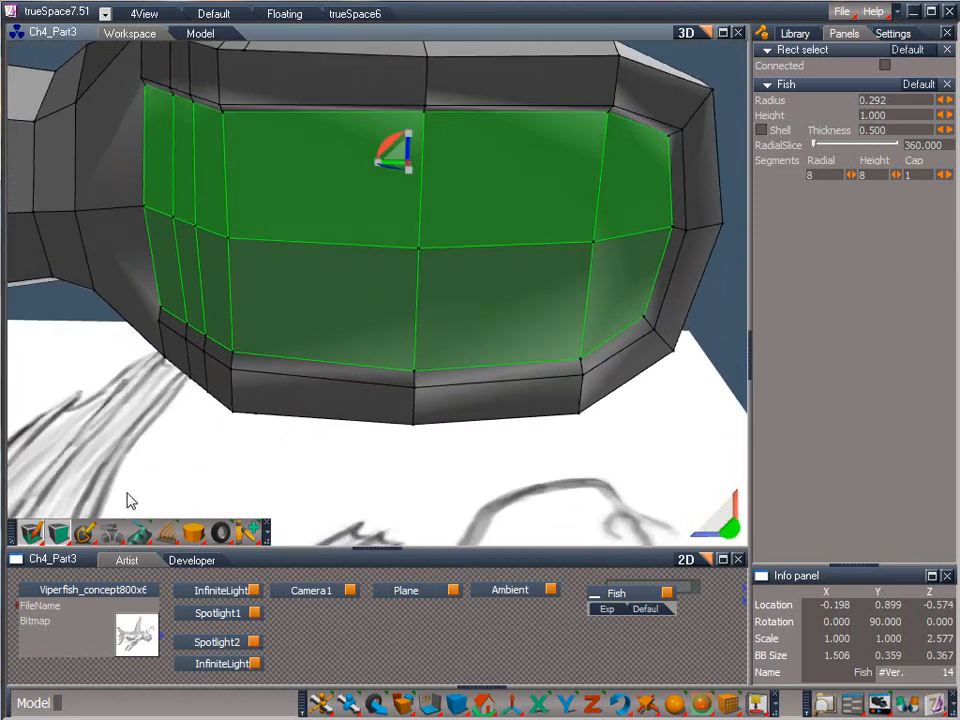
left_click(110, 435)
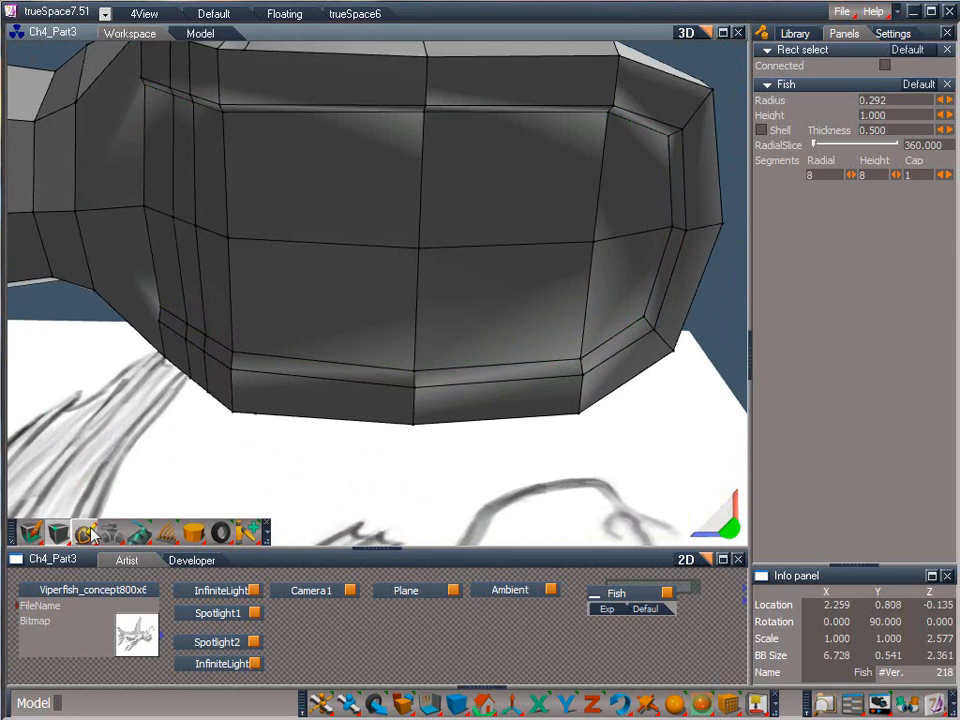
mouse_move(147, 97)
left_mouse_down()
mouse_move(221, 124)
mouse_move(388, 141)
mouse_move(422, 125)
mouse_move(611, 135)
mouse_move(665, 155)
left_mouse_up()
mouse_move(661, 199)
left_mouse_down()
mouse_move(668, 240)
mouse_move(650, 262)
left_mouse_up()
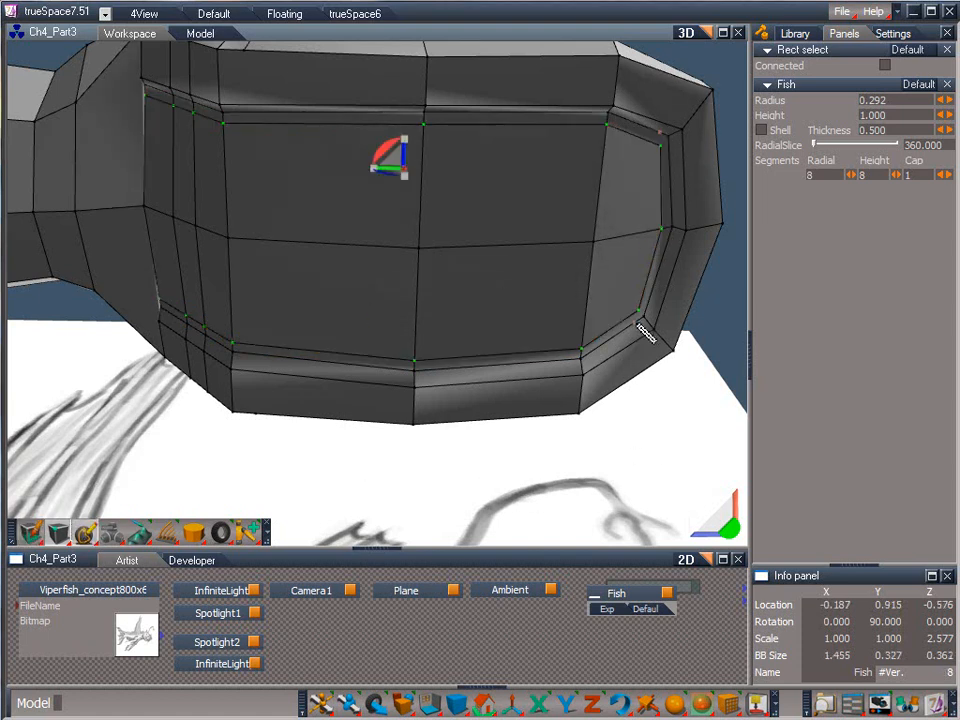
left_click_drag(643, 358, 650, 420)
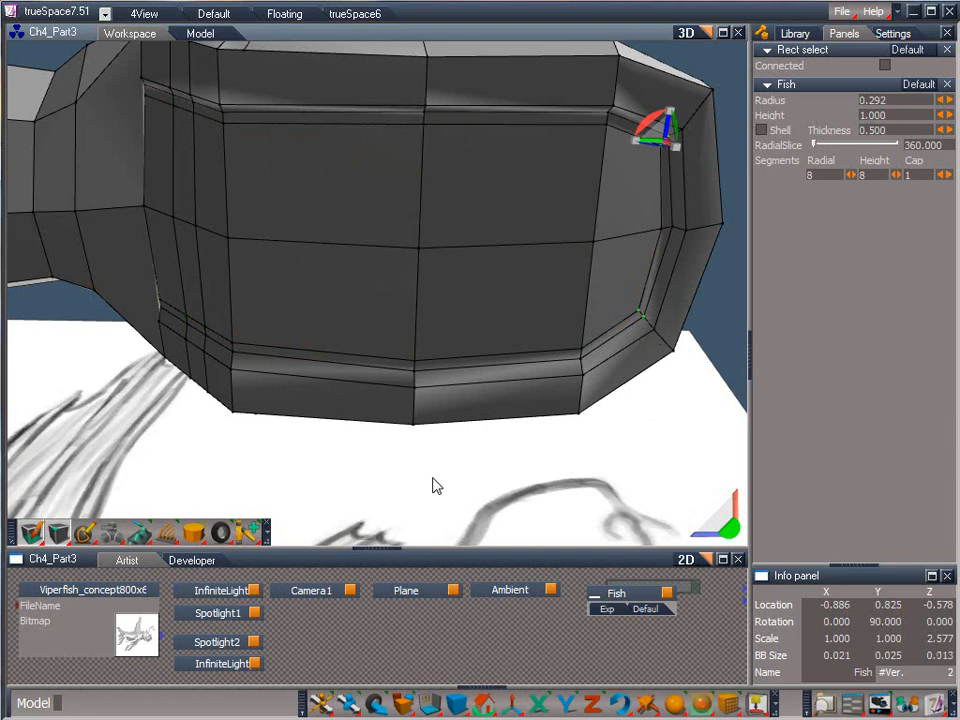
Select the faces inside the third loop on the lower jaw's underside and lower them slightly.
left_click_drag(54, 537, 56, 482)
left_click_drag(160, 265, 249, 187)
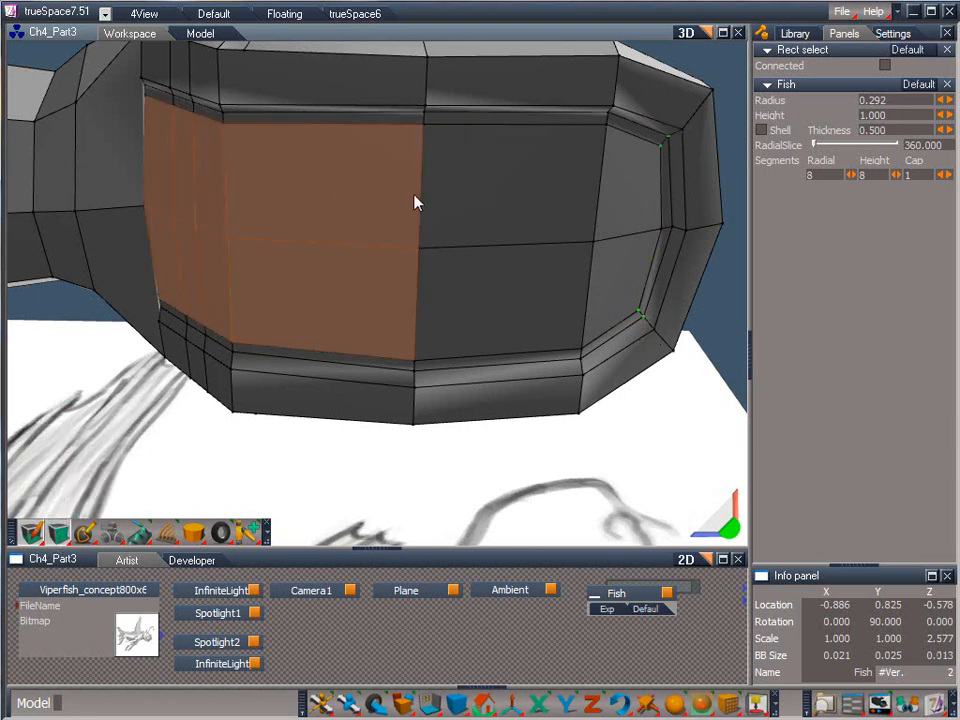
left_click_drag(414, 195, 608, 204)
left_click_drag(731, 529, 757, 40)
left_click_drag(399, 185, 399, 208)
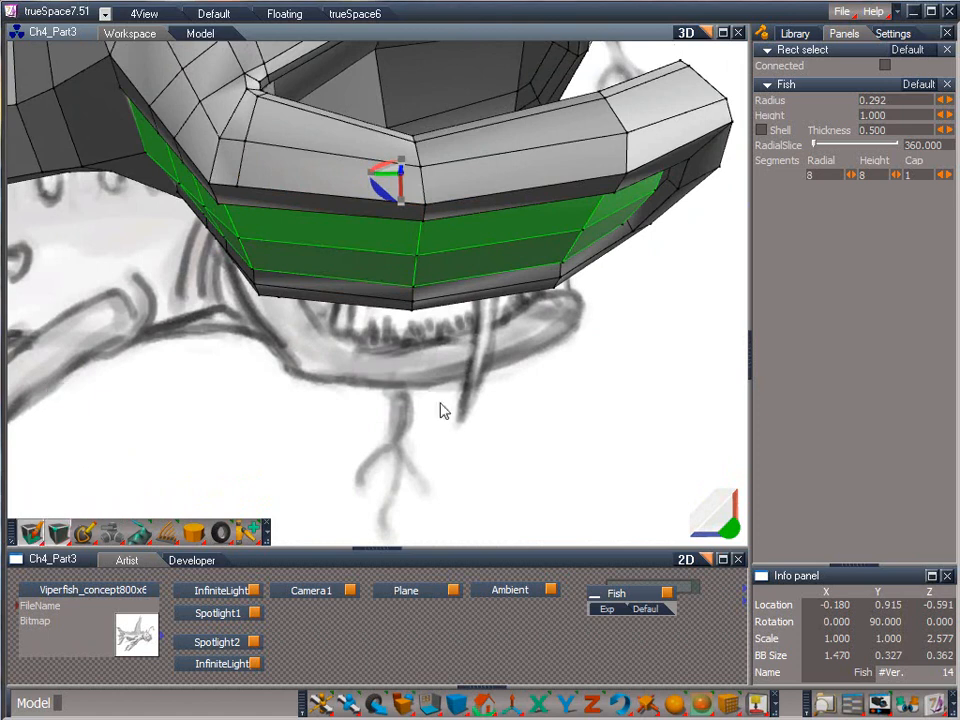
Lower the vertices along the centreline of the lower jaw's underside one by one, from front to rear, to give it a rounded bulge.
left_click(584, 236)
left_click(415, 262)
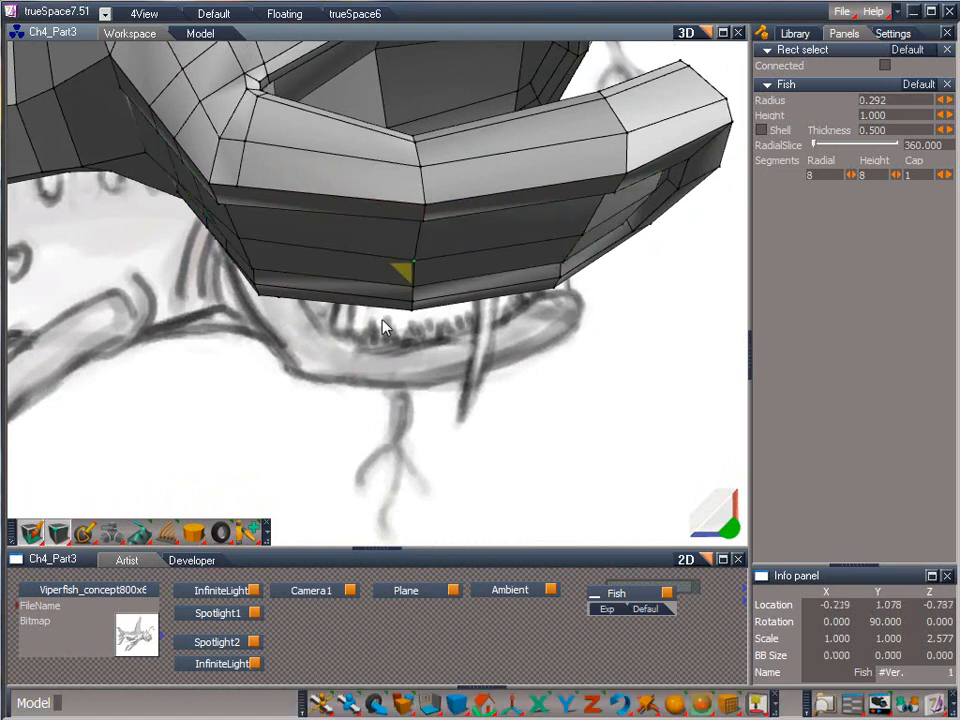
left_click(233, 237)
left_click_drag(246, 248, 229, 296)
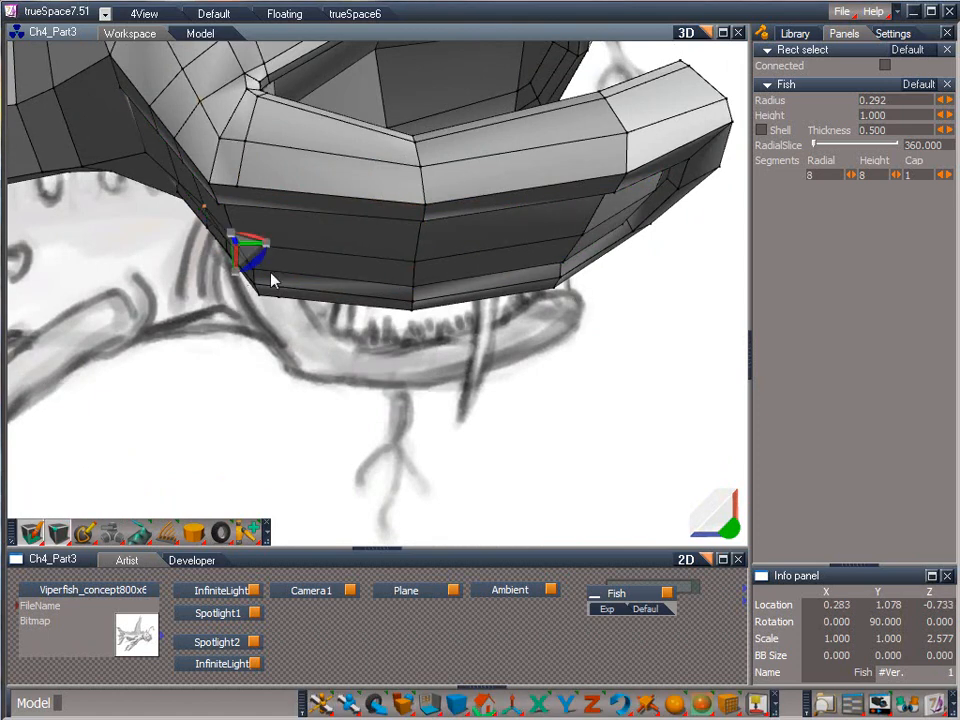
left_click_drag(729, 528, 371, 362)
left_click_drag(229, 232, 155, 257)
left_click(188, 183)
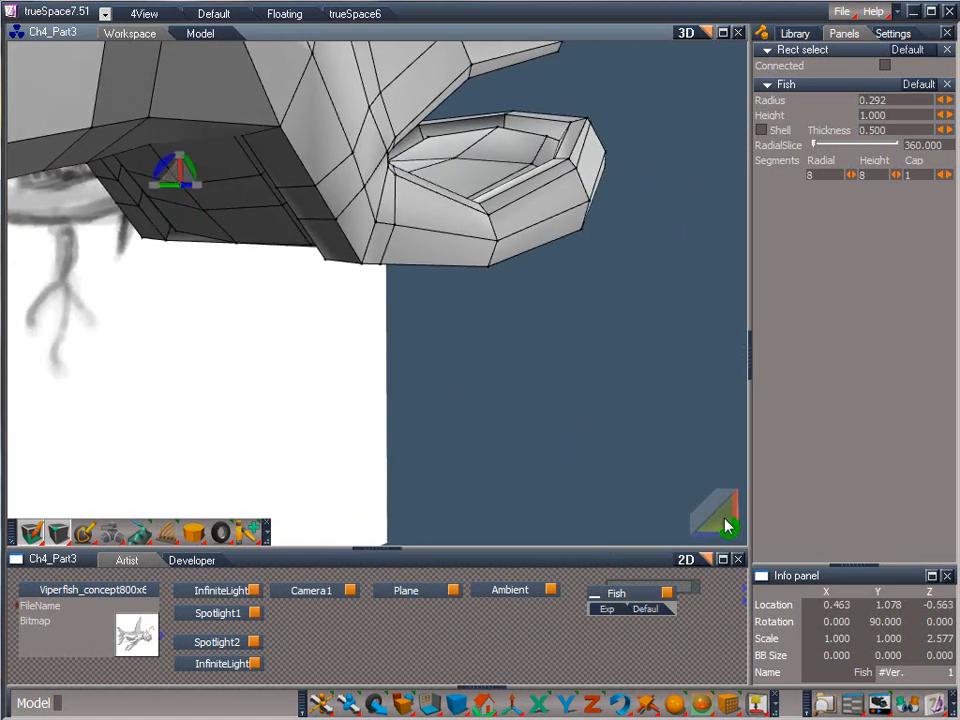
left_click_drag(728, 527, 336, 176)
left_click(370, 146)
left_click_drag(729, 521, 552, 503)
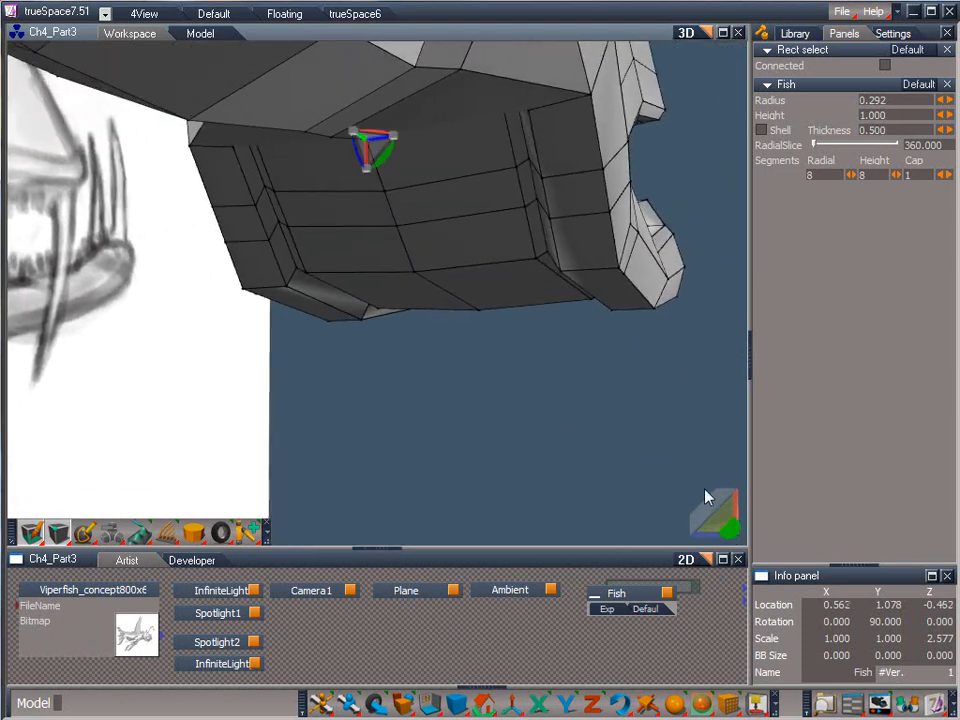
Adjust the mirrored side vertices of the innermost loop on the lower jaw's underside, working toward its front corners.
left_click(514, 172)
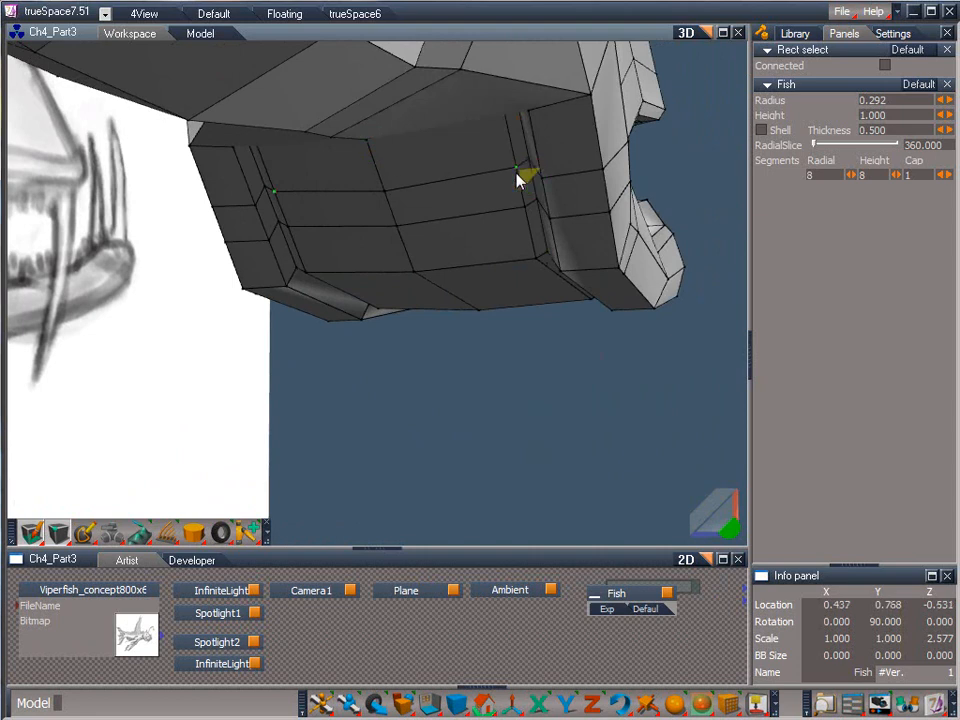
left_click(533, 215)
left_click(538, 262)
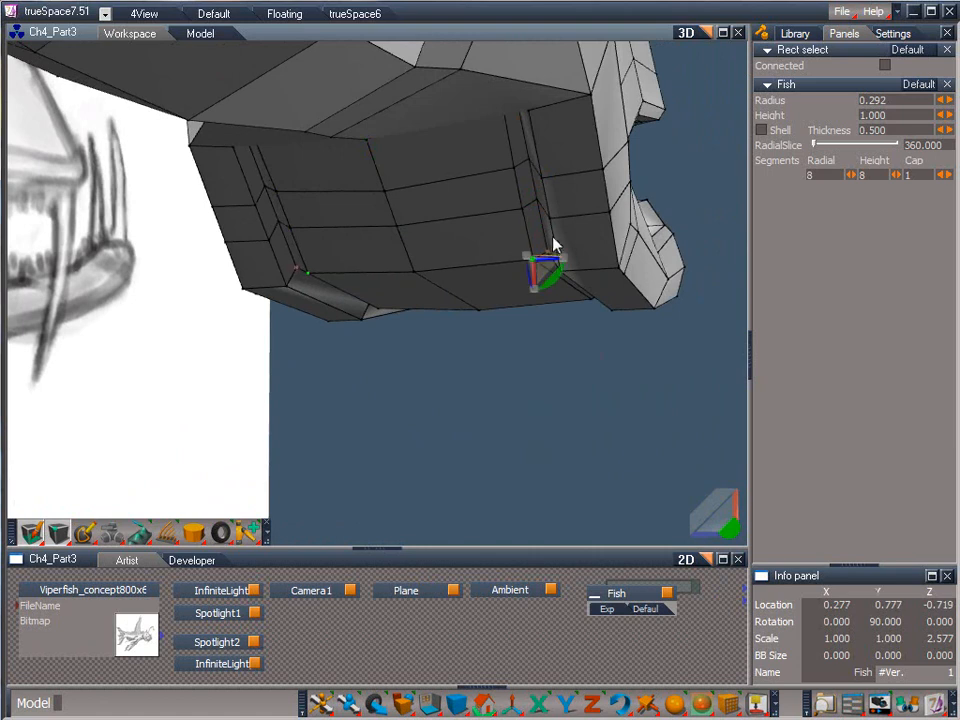
Reposition the mirrored vertices along the outer rim of the underside recess, from the sides to the front corners.
left_click(543, 181)
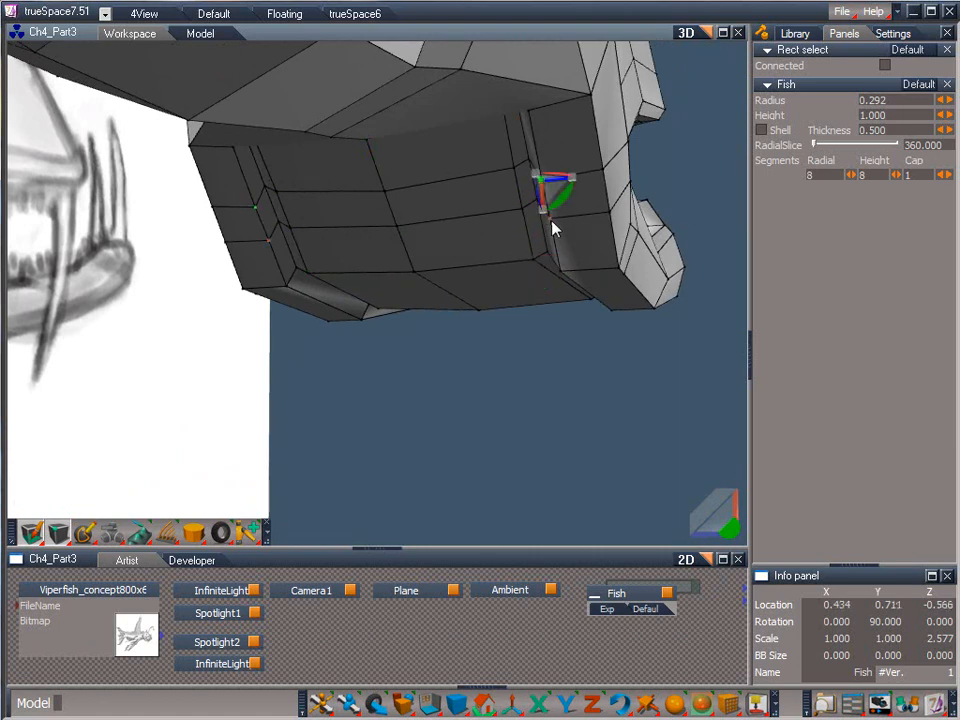
left_click(554, 226)
left_click(566, 273)
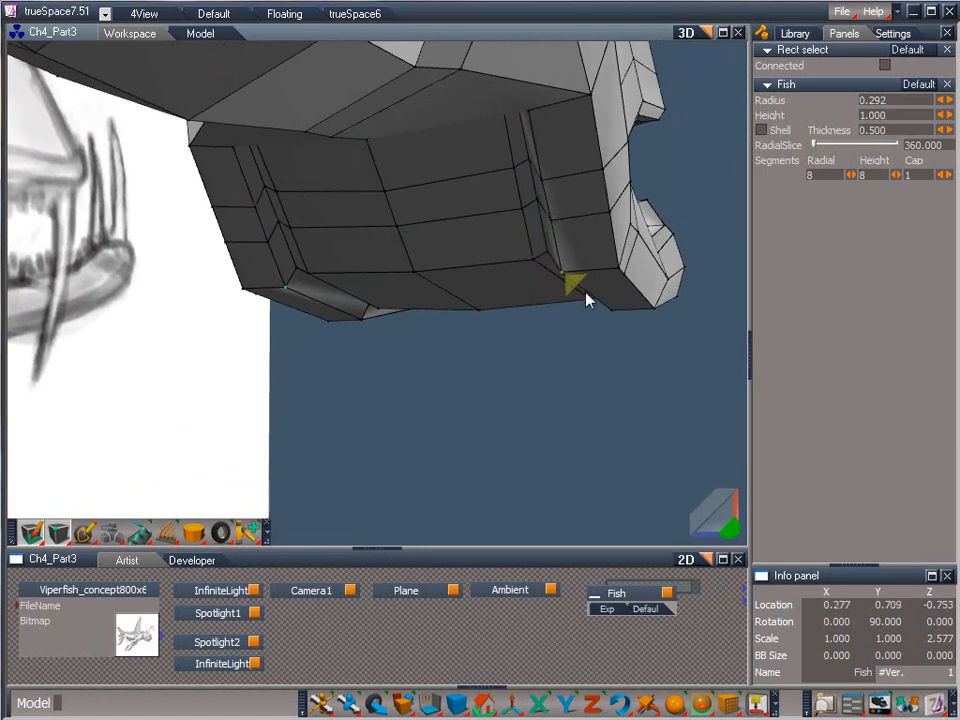
left_click(610, 309)
left_click_drag(730, 527, 610, 478)
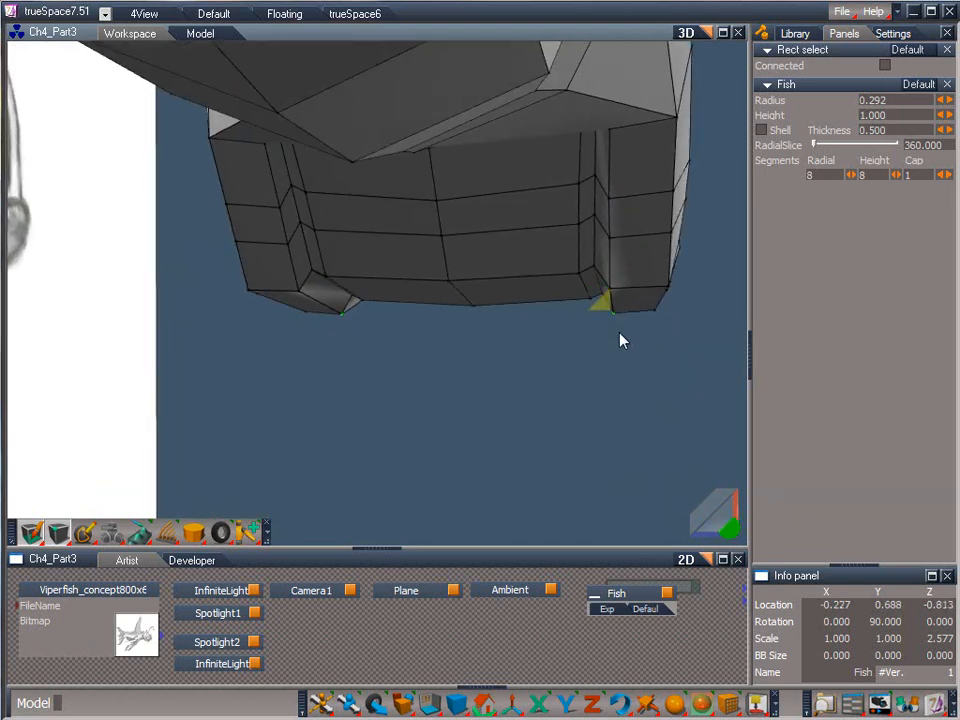